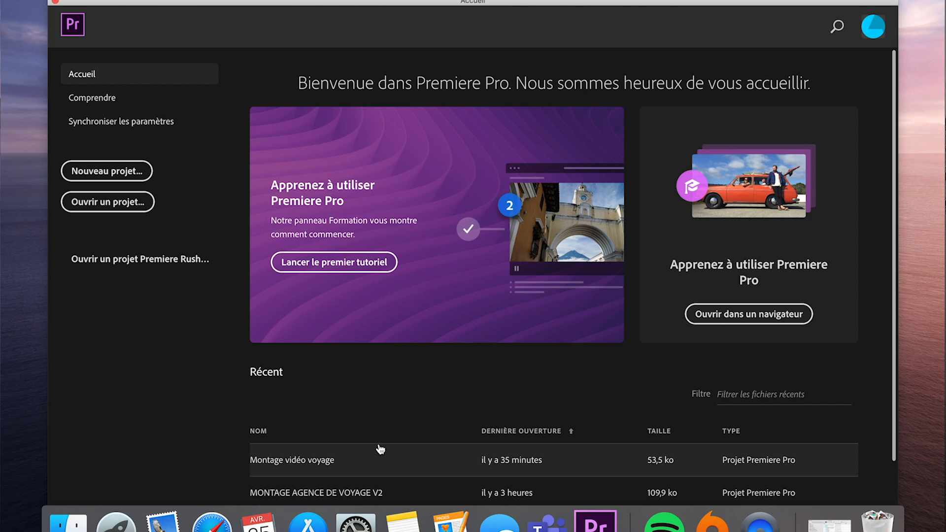
Step: Start a new project and name it "montage vidéo voyage"
drag(894, 265, 891, 365)
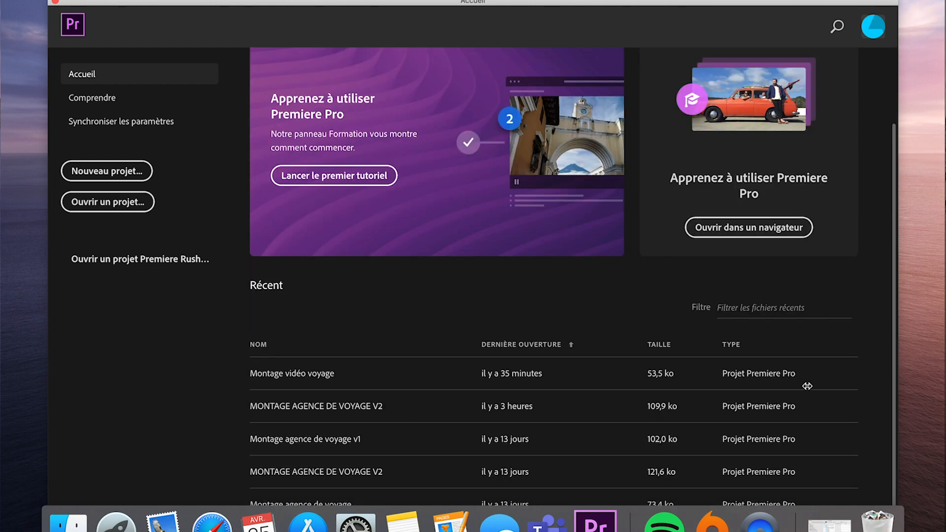
scroll(894, 286, up, 4)
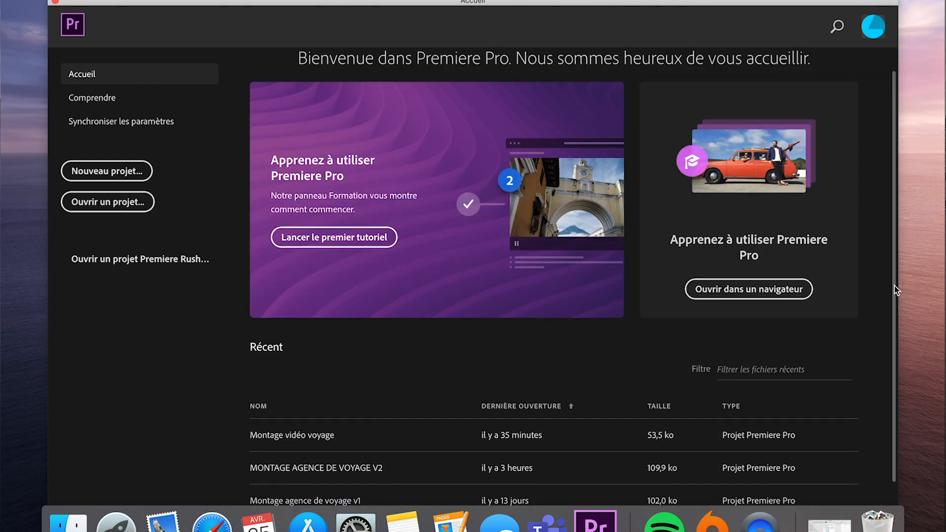
click(107, 171)
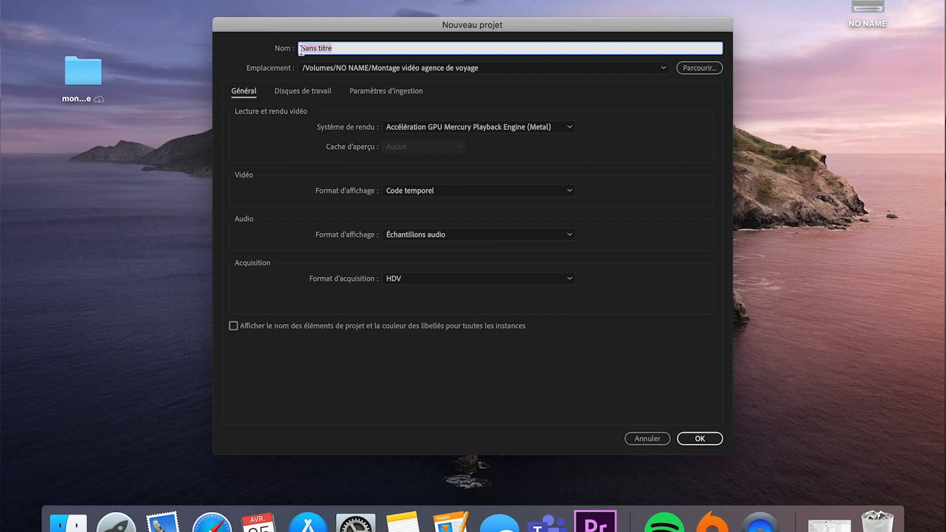
text(montage vidéo voyage)
Step: Set the project's location to the "Montage vidéo agence de voyage" folder on the NO NAME drive and create the project
click(696, 69)
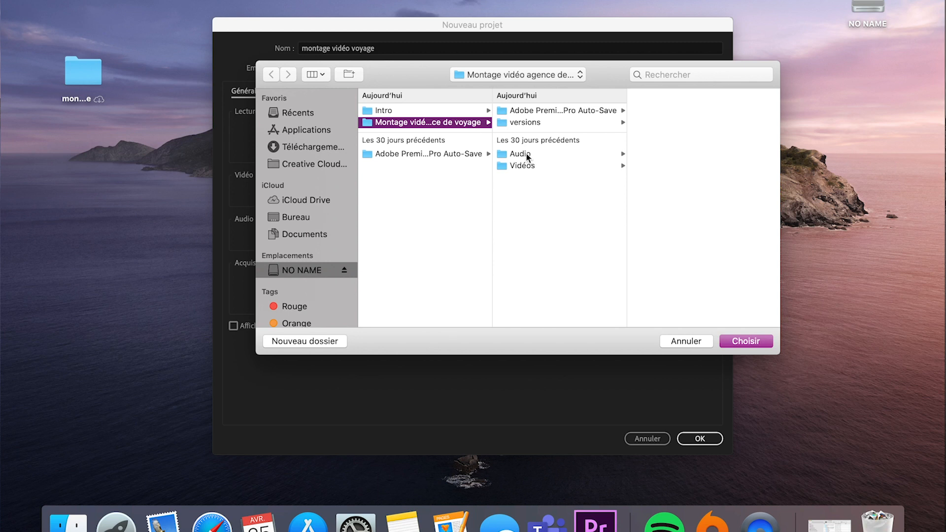
click(527, 166)
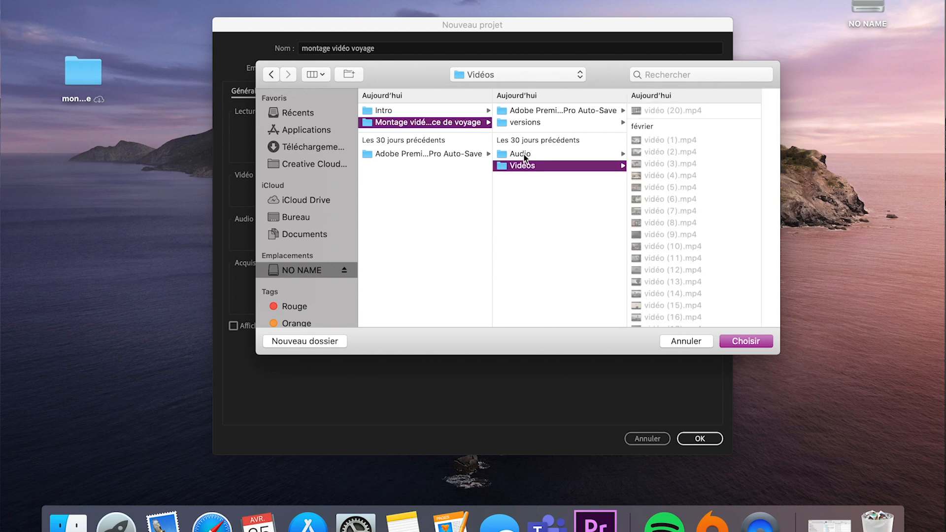
click(524, 156)
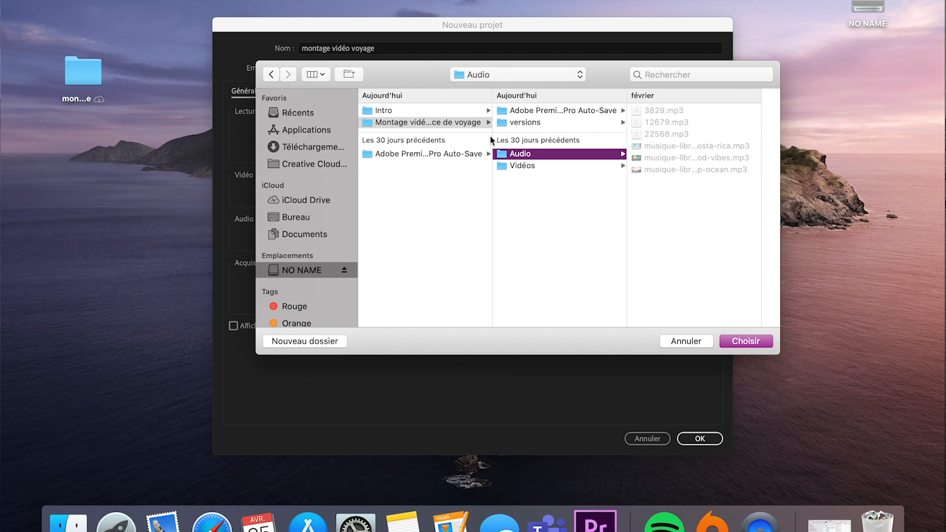
click(438, 127)
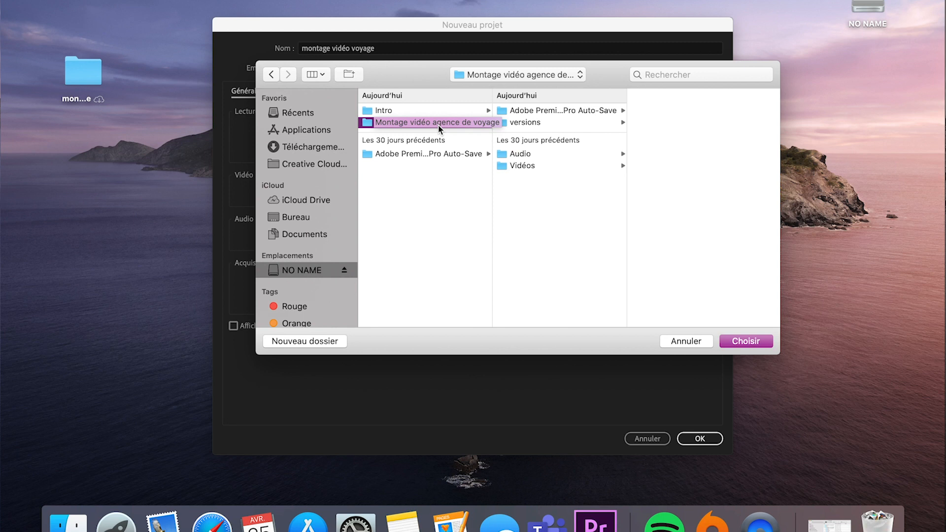
click(765, 341)
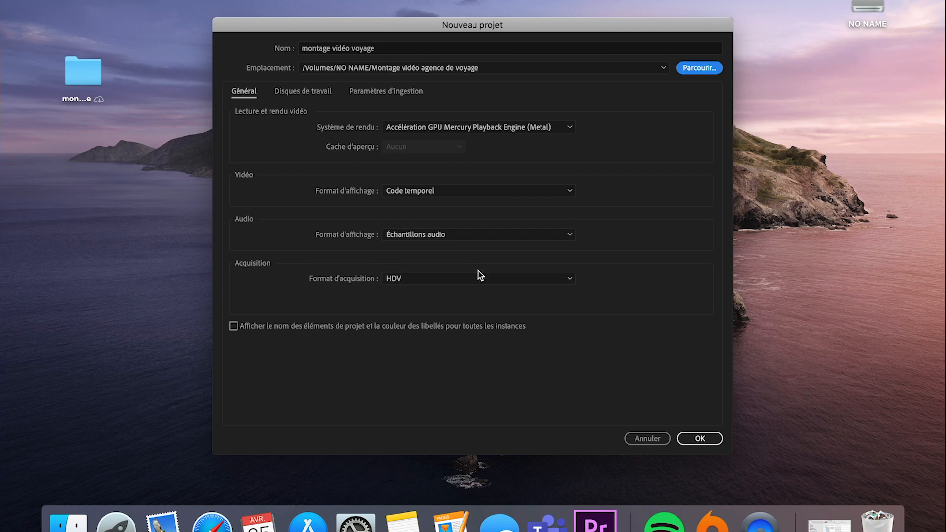
click(699, 438)
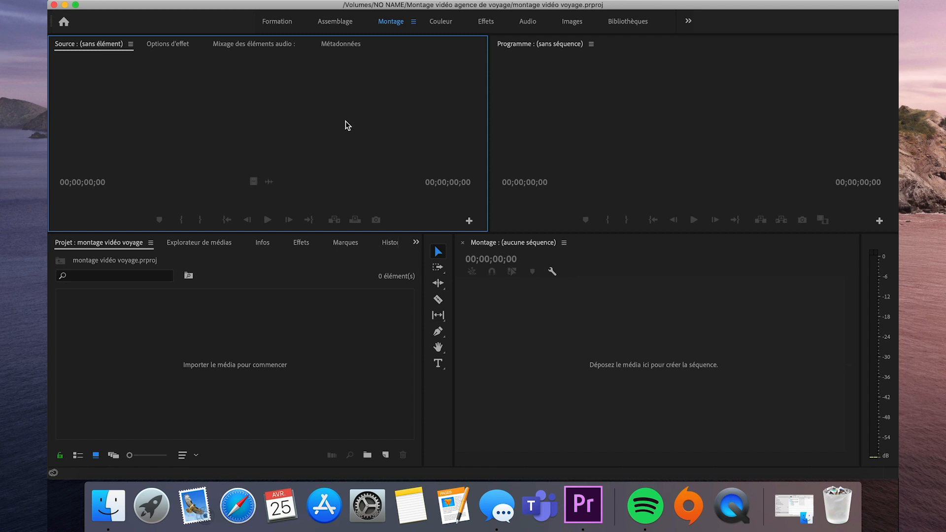
click(609, 127)
click(557, 311)
click(384, 322)
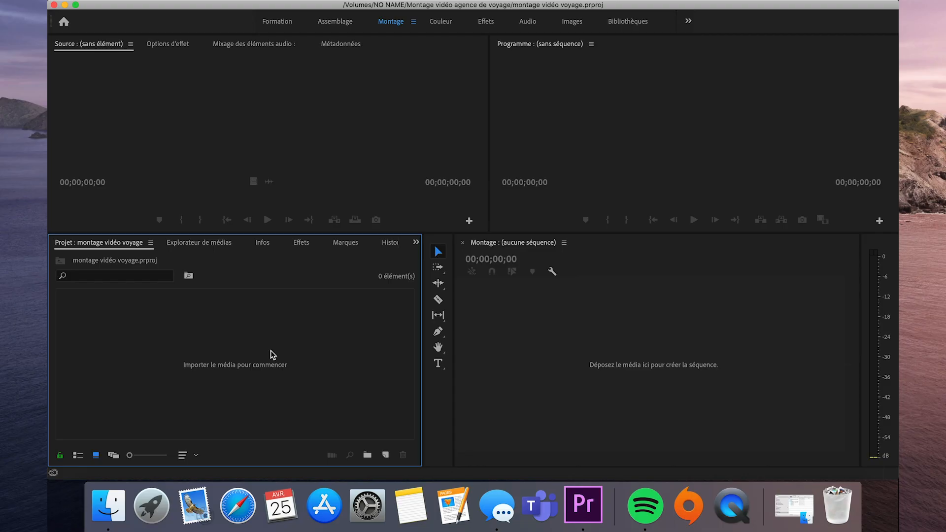
Step: Import the clips listed from vidéo (1).mp4 through vidéo (24).mp4 in the project's Vidéos folder
mouse_move(187, 4)
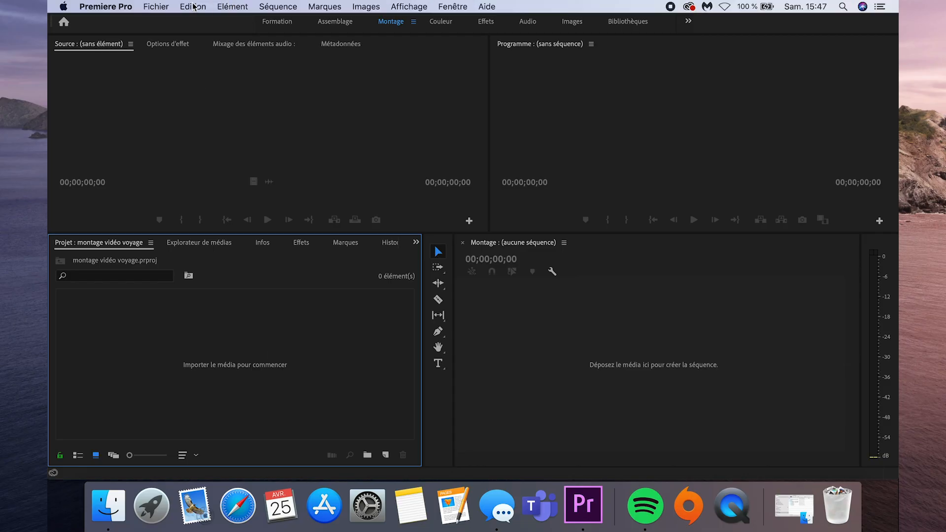
click(154, 6)
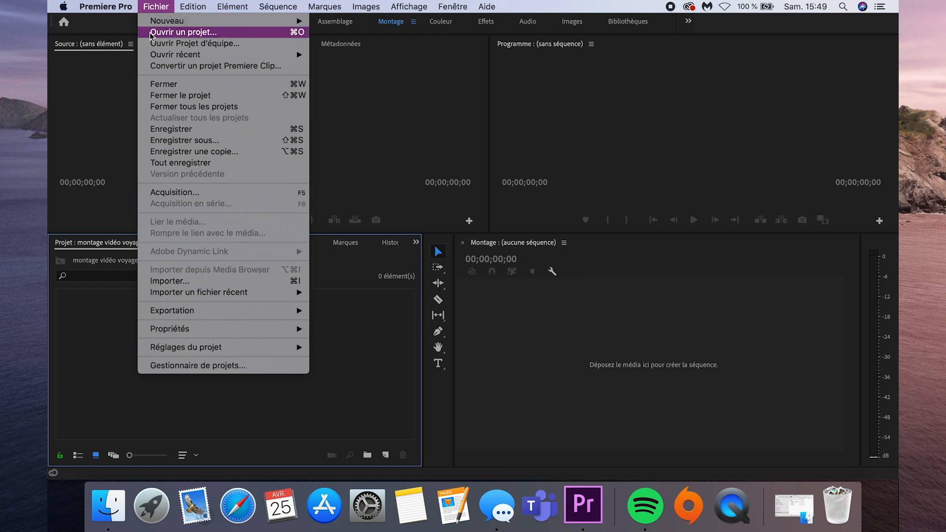
click(190, 281)
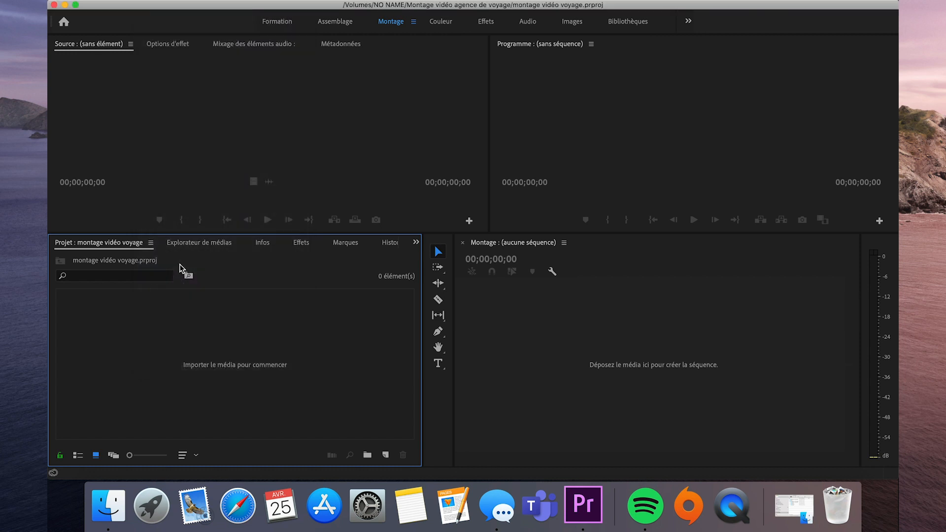
click(463, 68)
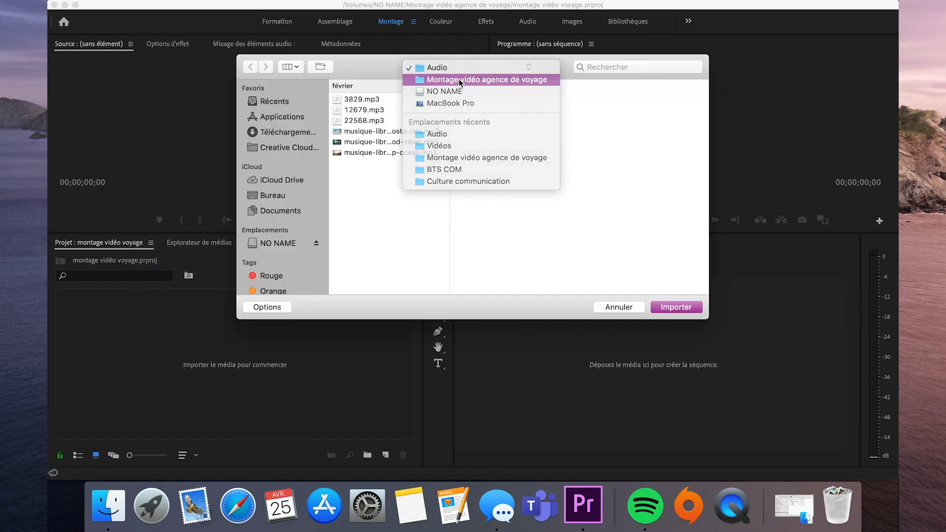
click(459, 79)
click(481, 159)
click(591, 127)
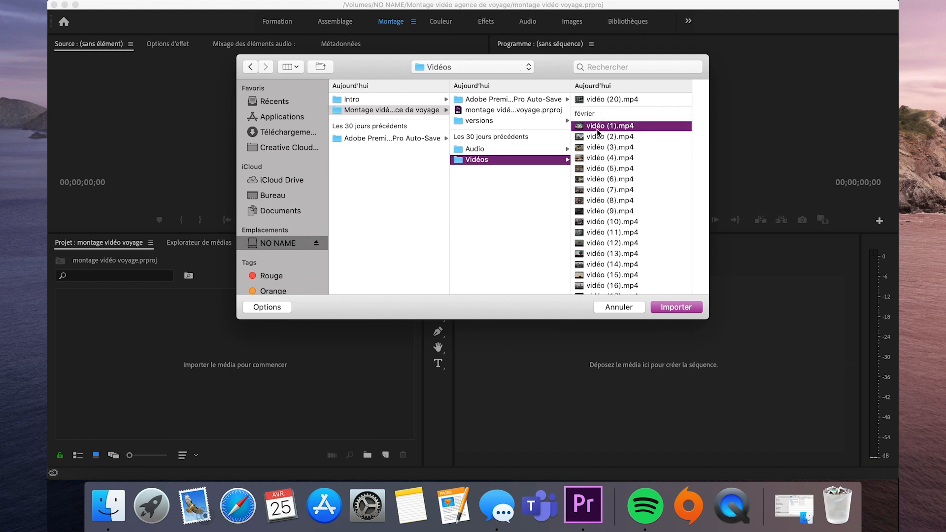
scroll(534, 203, down, 5)
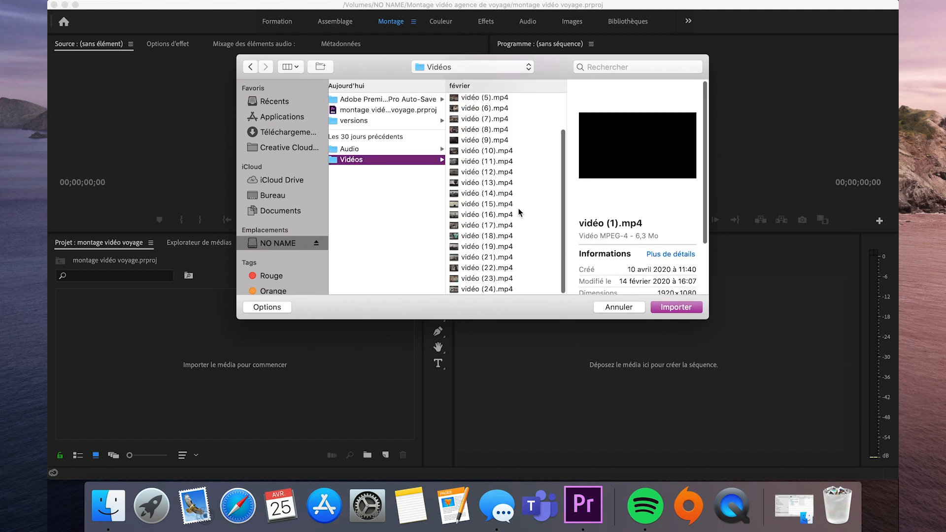
shift+click(476, 288)
click(672, 307)
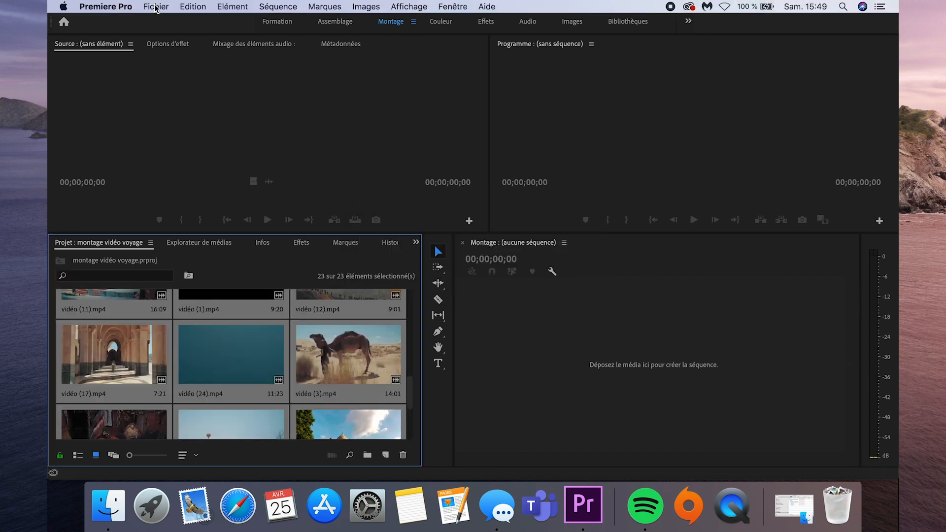
Step: Import all the MP3 files from the Audio folder of "Montage vidéo agence de voyage" into the project
click(155, 7)
click(183, 285)
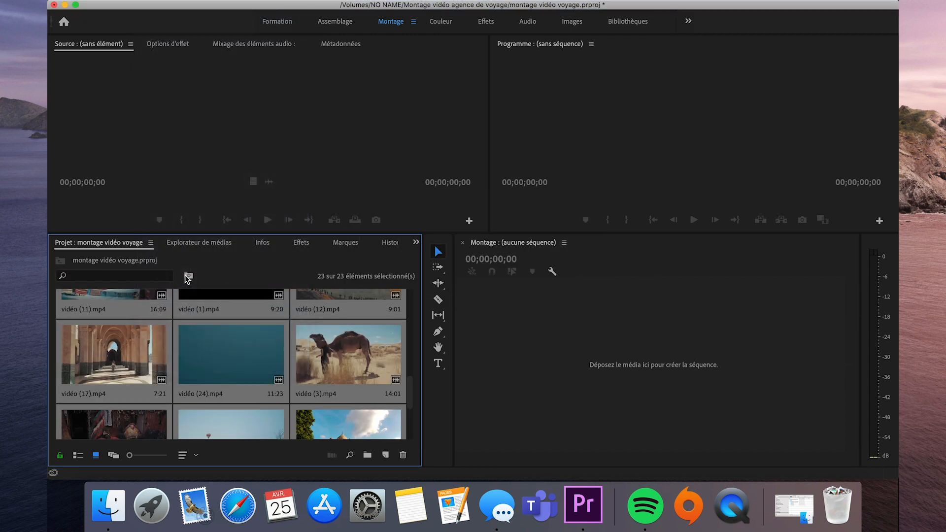
click(468, 71)
click(464, 79)
click(493, 153)
click(601, 101)
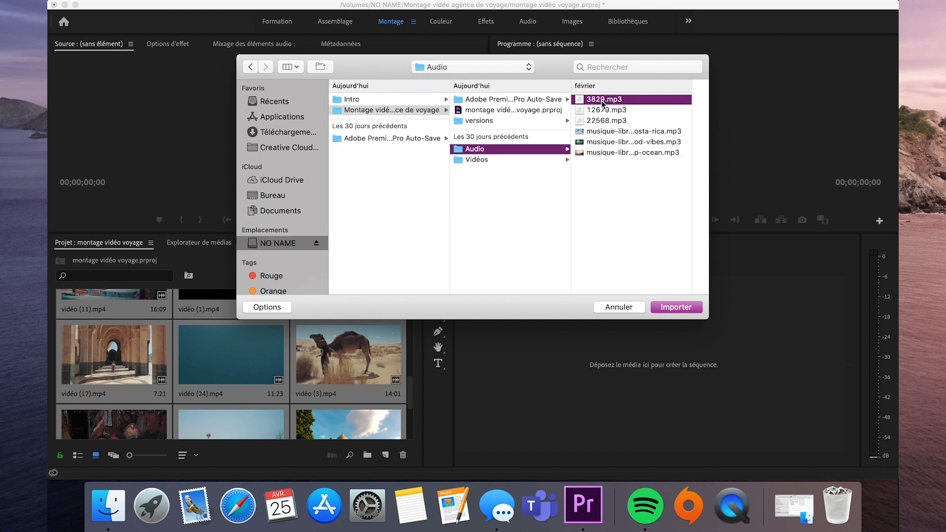
shift+click(514, 151)
click(677, 307)
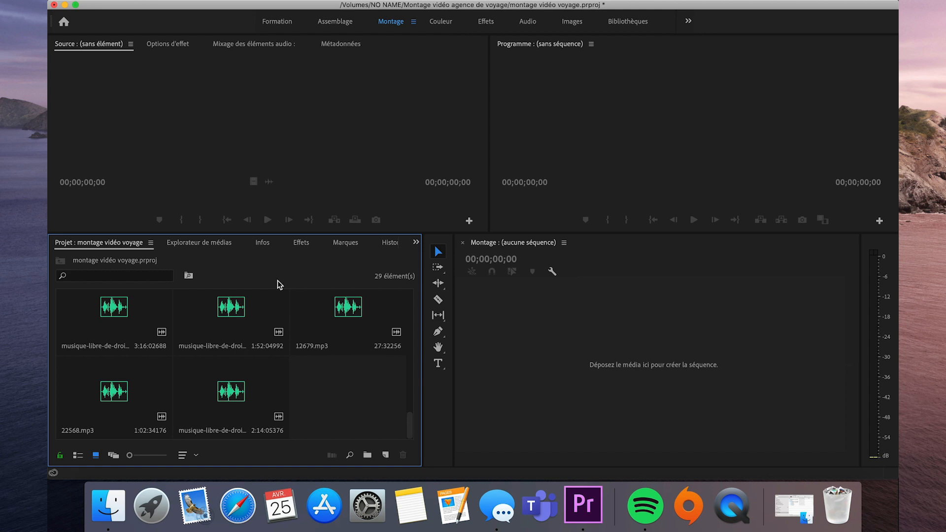
Step: Load the vidéo (4).mp4 clip in the source monitor and display its effect options
click(172, 99)
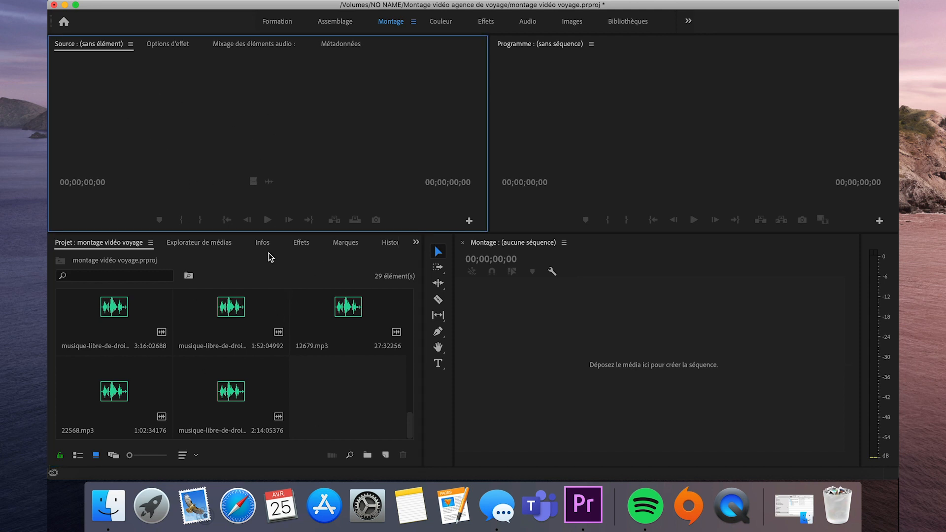
drag(410, 425, 395, 349)
double_click(351, 335)
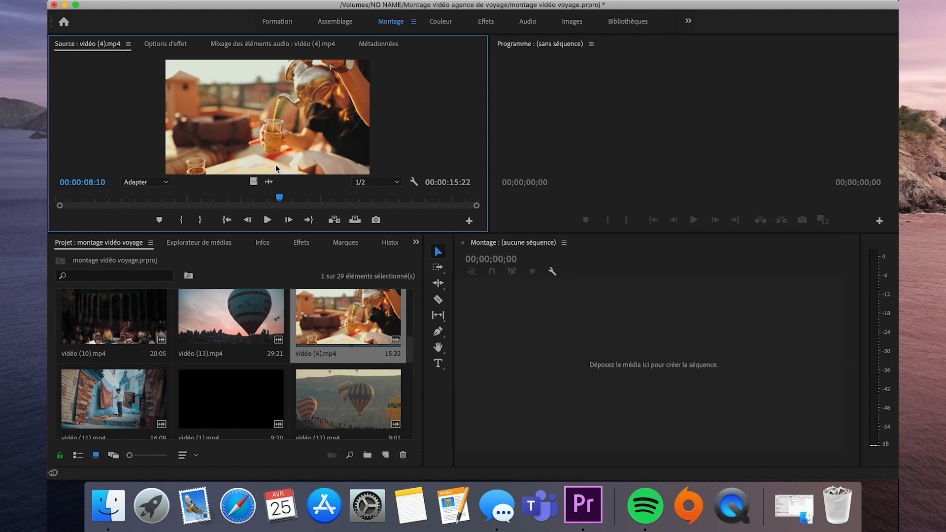
click(163, 46)
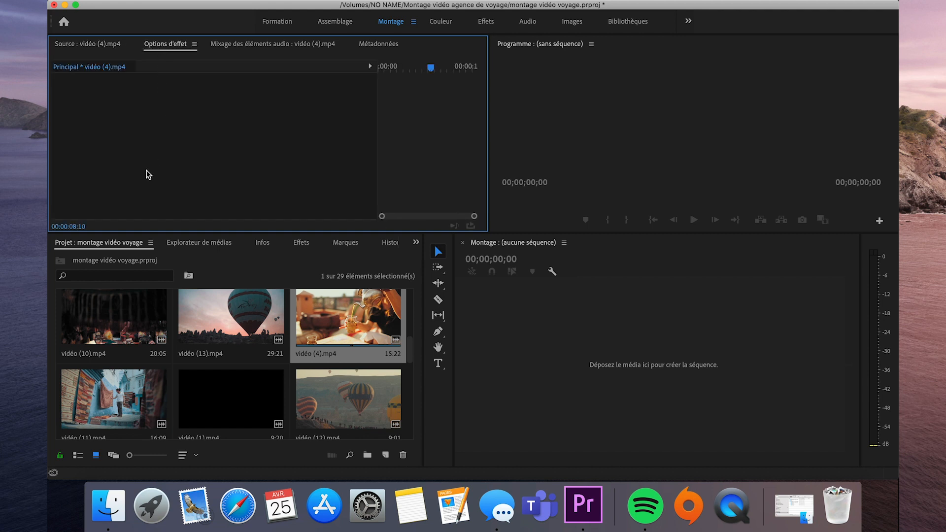
Step: Widen the program monitor by narrowing the neighbouring effect options panel
click(554, 321)
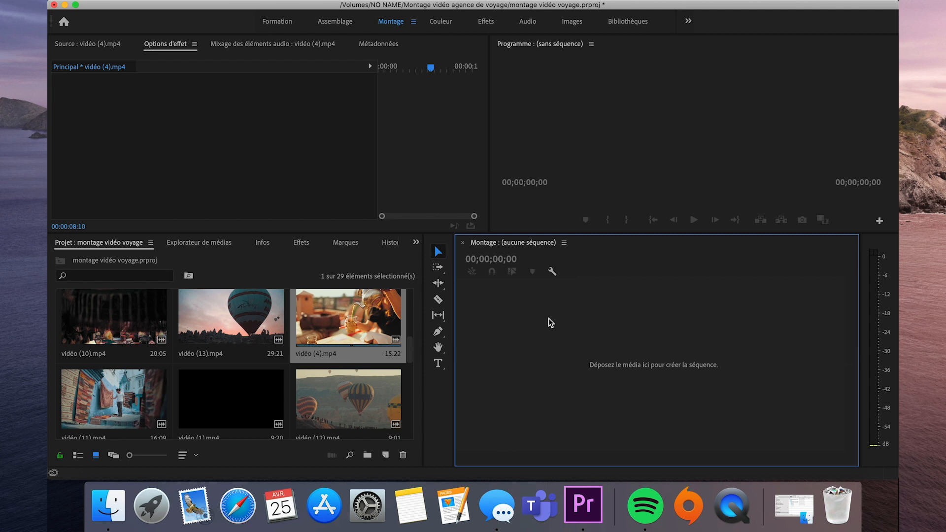
drag(489, 196, 428, 193)
click(530, 136)
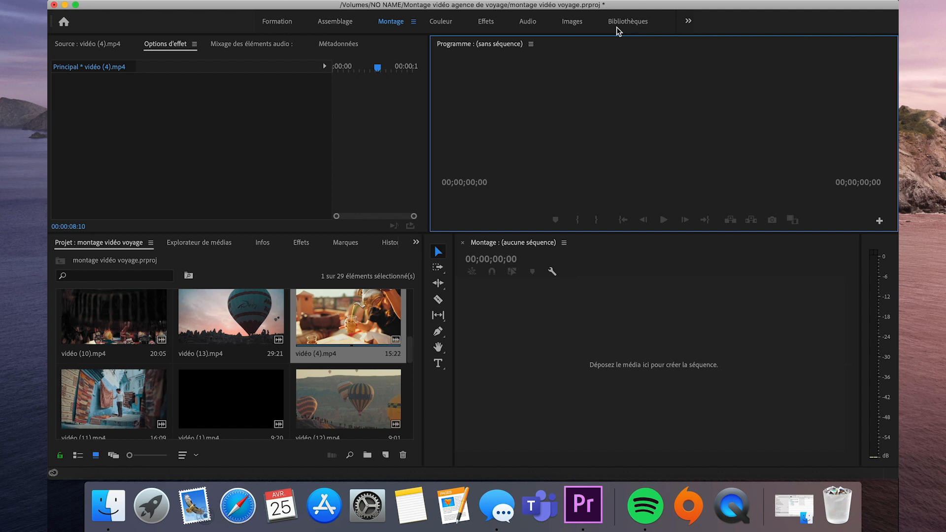
Step: View the Effets workspace, and load vidéo (16).mp4 and vidéo (17).mp4 one after the other in the Couleur workspace
click(499, 30)
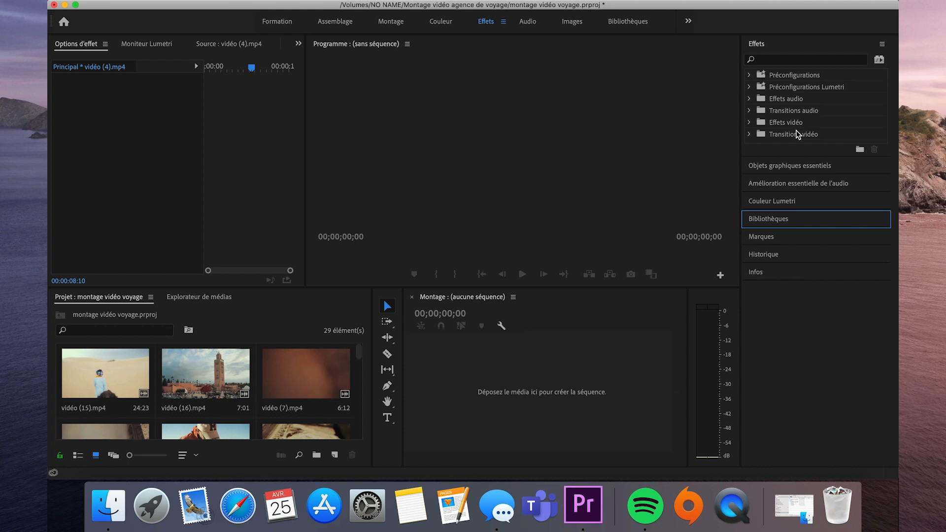
click(441, 25)
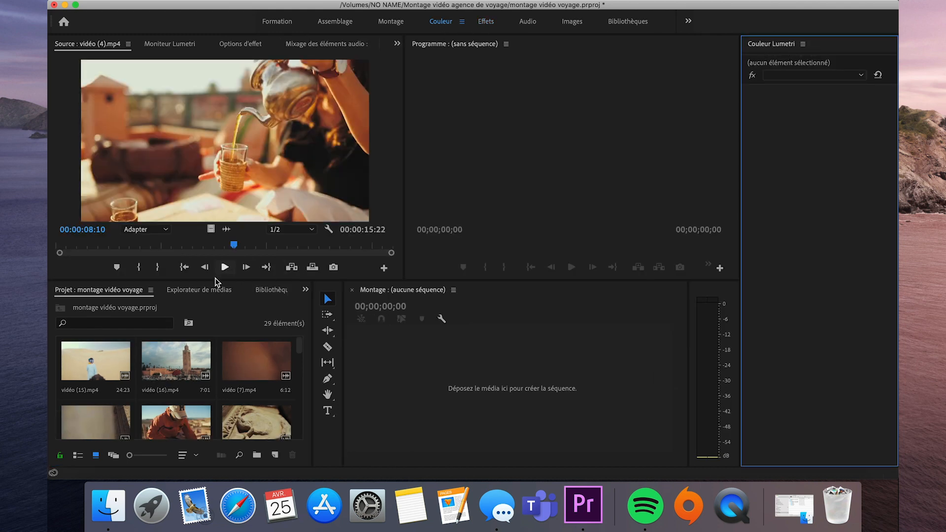
double_click(191, 368)
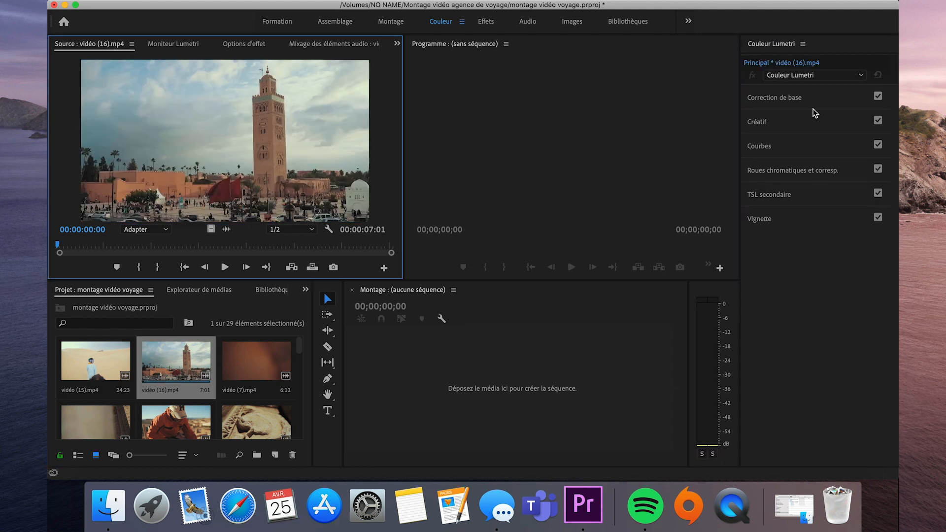
scroll(256, 375, down, 5)
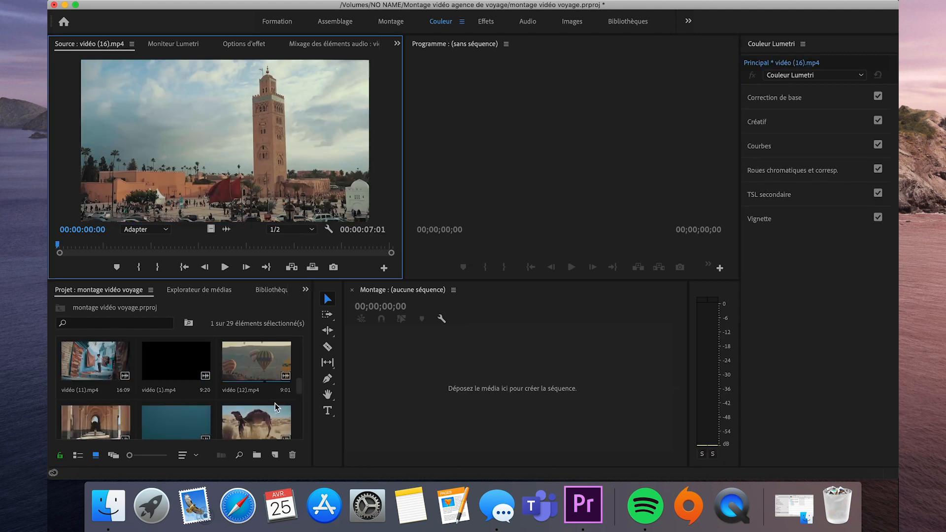
scroll(255, 366, down, 2)
double_click(118, 353)
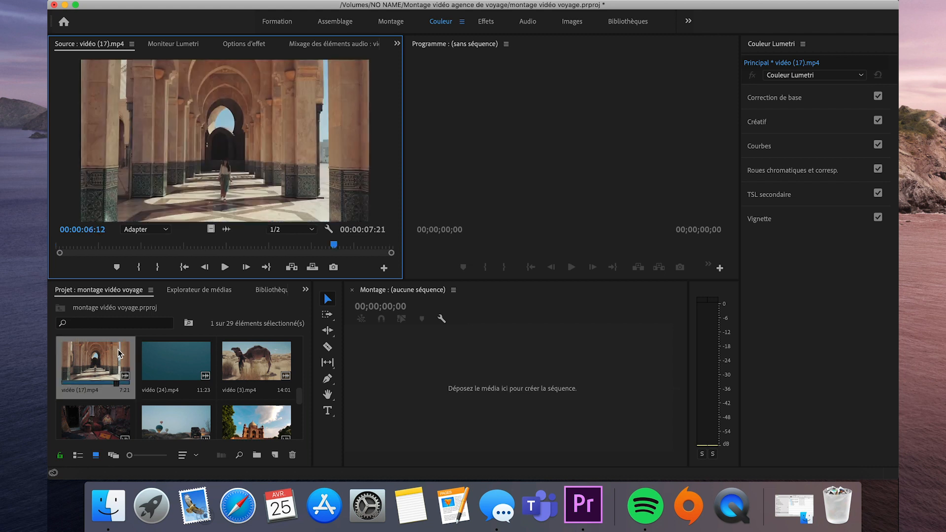
Step: Look through the Lumetri sections Correction de base, Créatif and Courbes for vidéo (17).mp4, leaving them collapsed
click(792, 101)
click(788, 102)
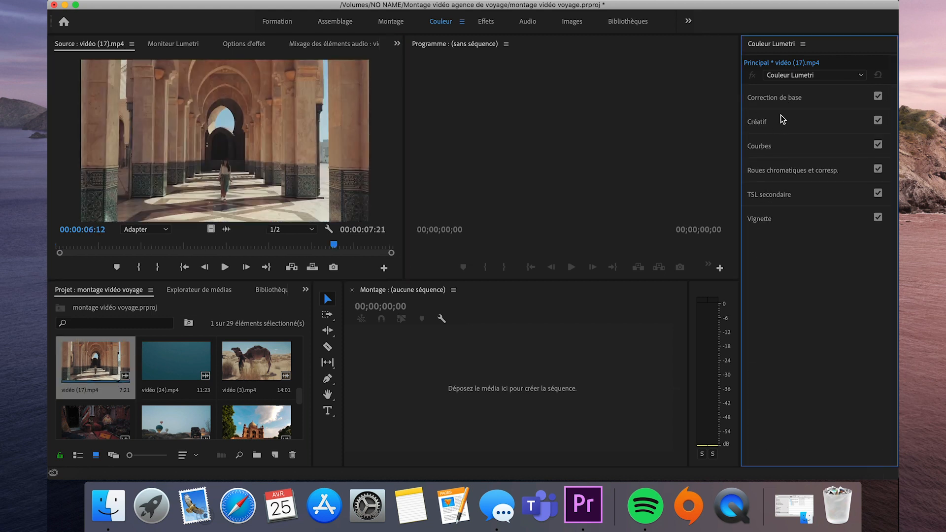
click(767, 124)
click(766, 126)
click(764, 153)
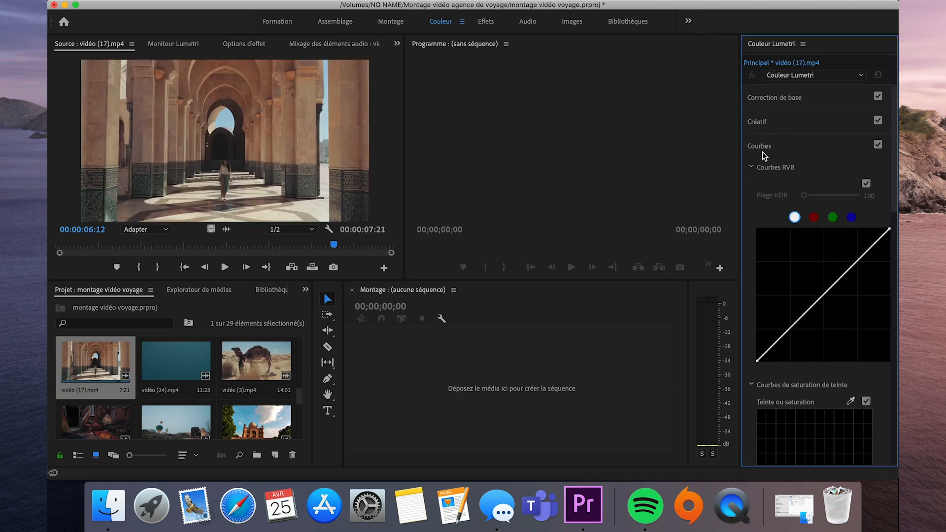
click(764, 155)
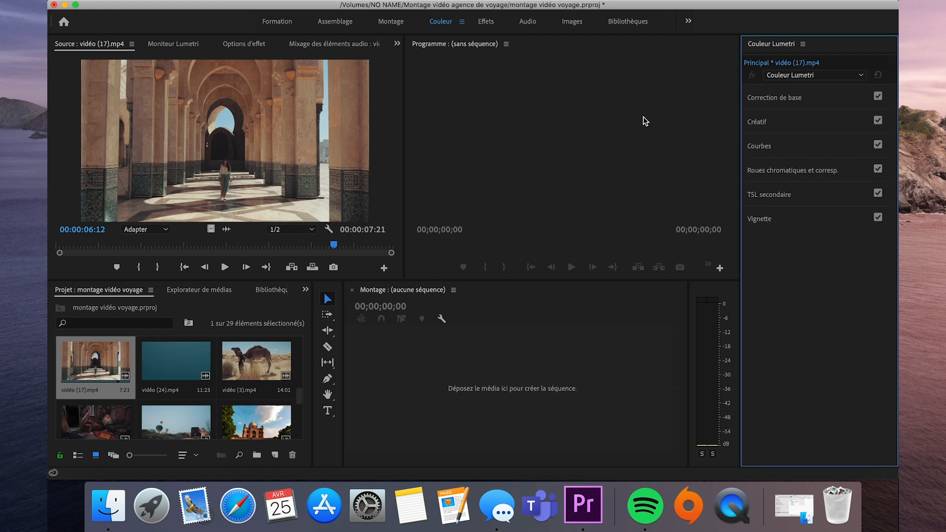
Step: Switch to the Images workspace and view the editing and template browsing views of the essential graphics
click(572, 21)
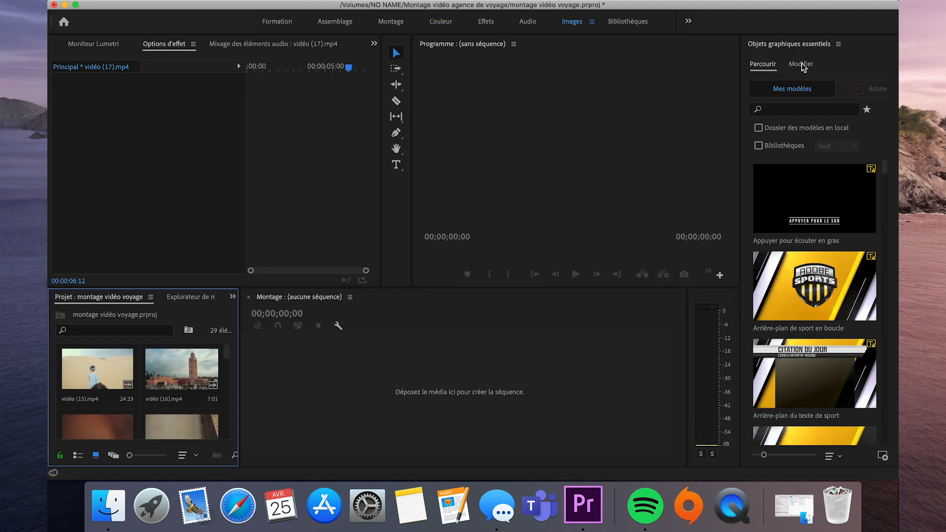
click(802, 66)
click(762, 65)
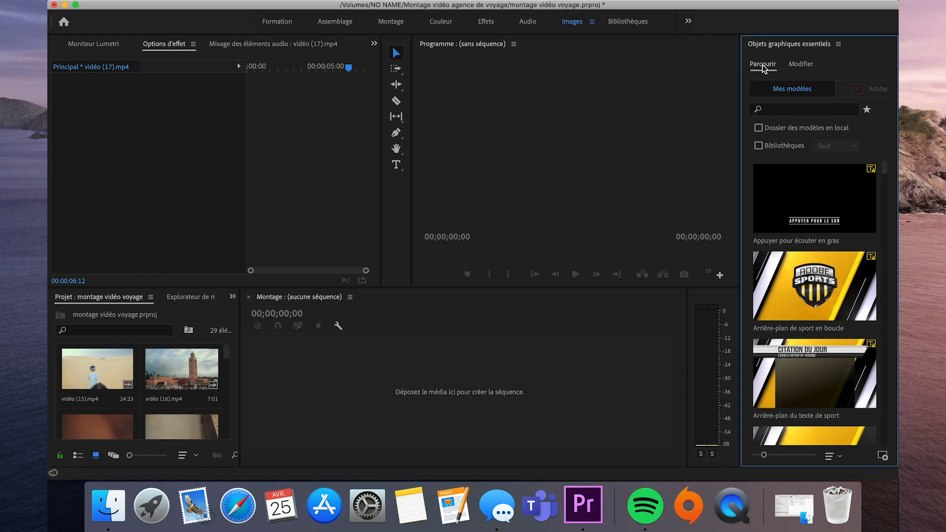
Step: Return to the Montage workspace and start a new sequence from the Canon XF MPEG2 1080i25 preset
click(392, 23)
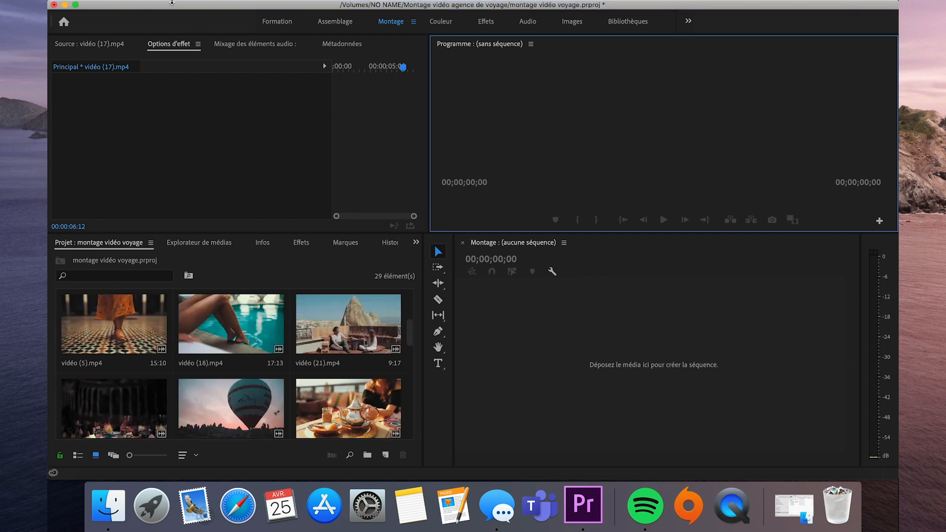
click(155, 6)
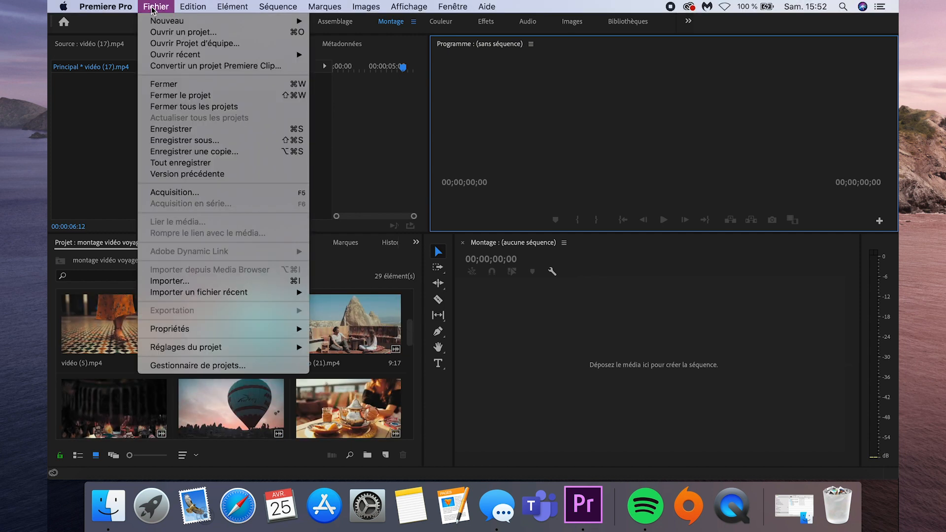
mouse_move(197, 21)
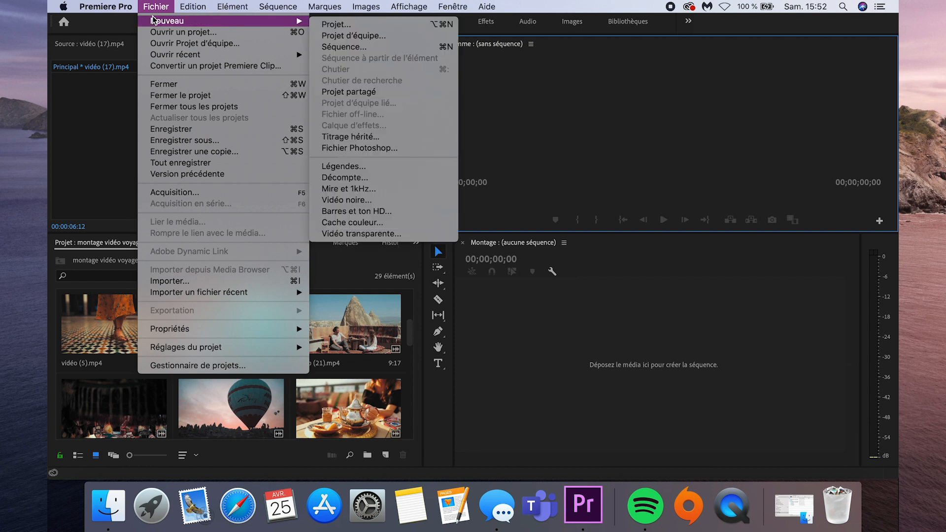
click(392, 48)
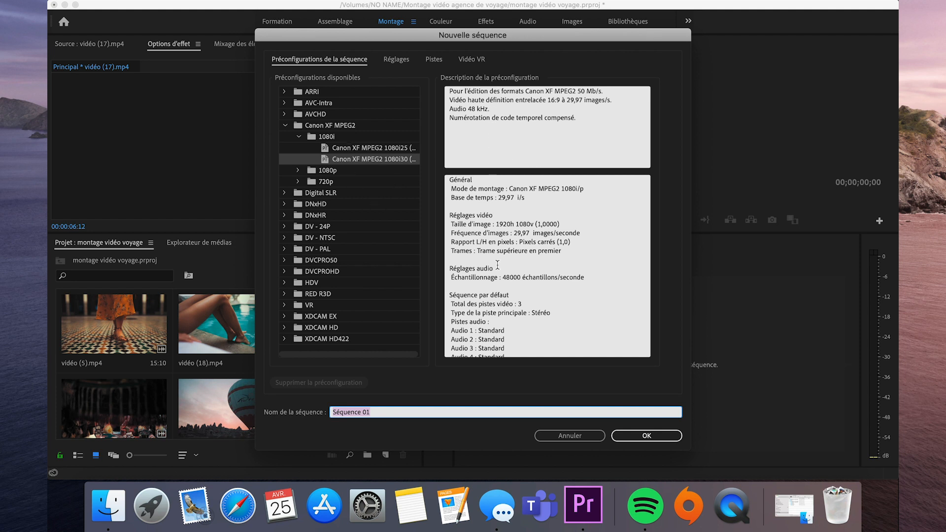
click(285, 126)
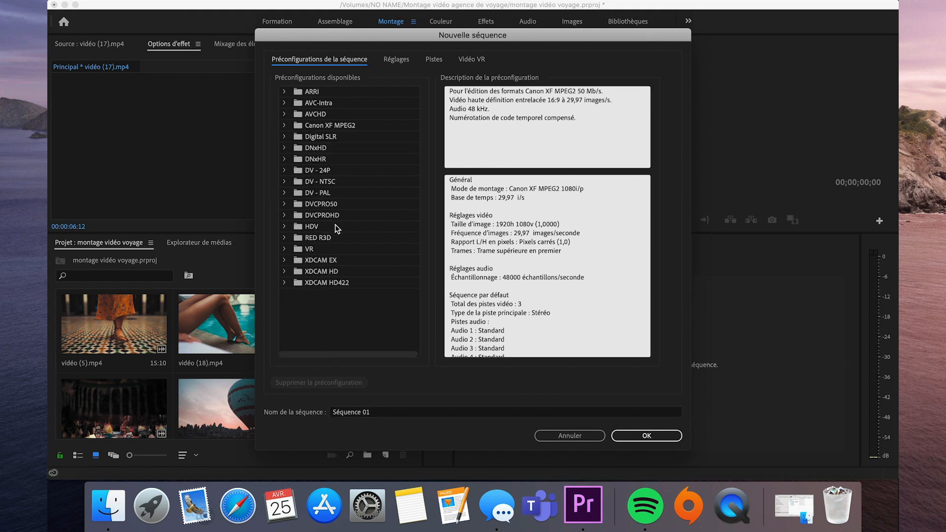
click(333, 123)
click(284, 126)
click(349, 150)
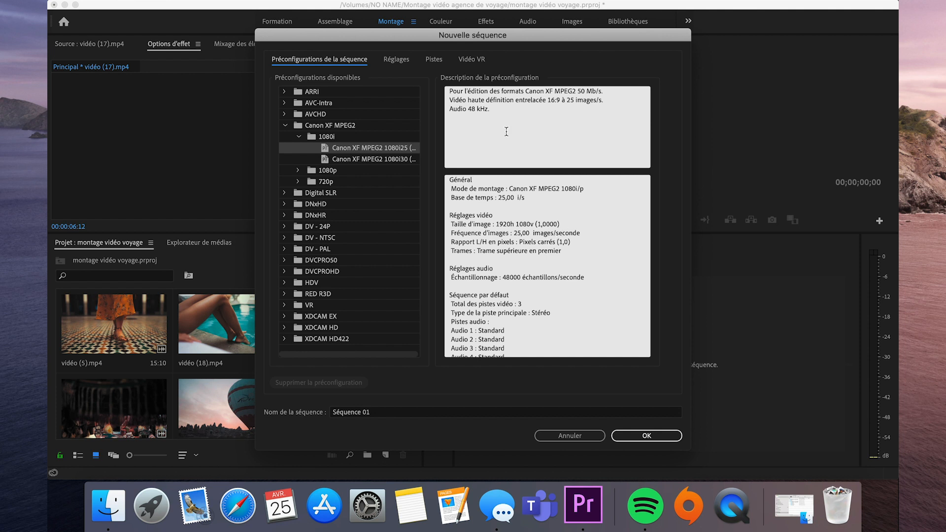
Step: In the sequence settings, set the editing mode to Personnalisé and the fields to Aucune trame (Balayage progressif)
click(405, 62)
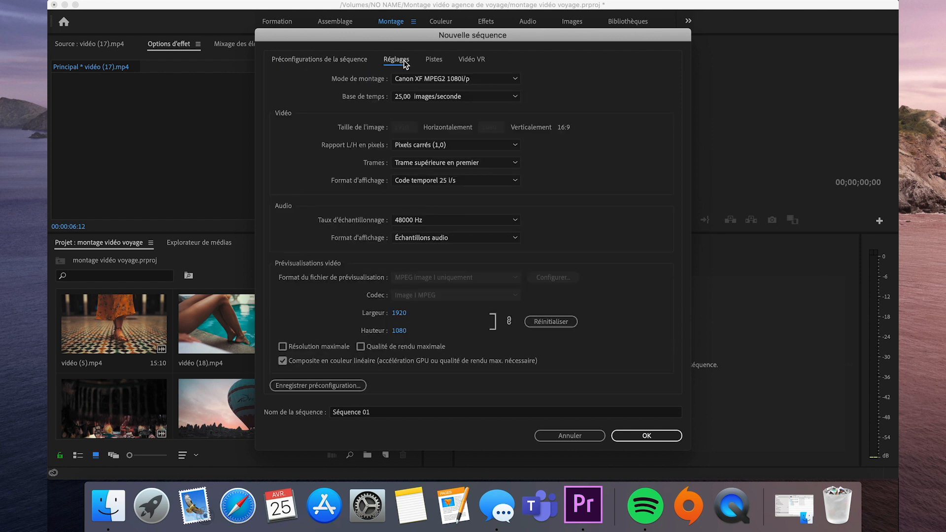
click(436, 81)
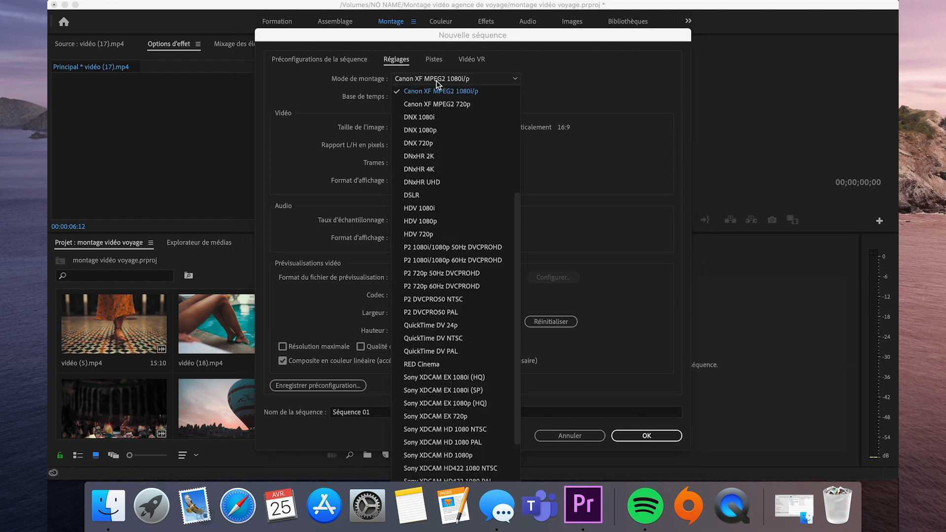
click(448, 91)
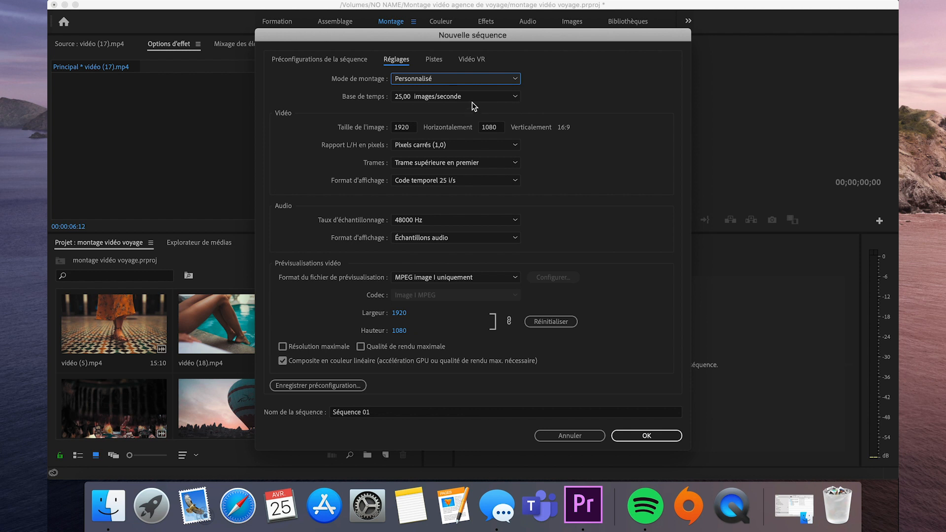
click(484, 163)
click(483, 170)
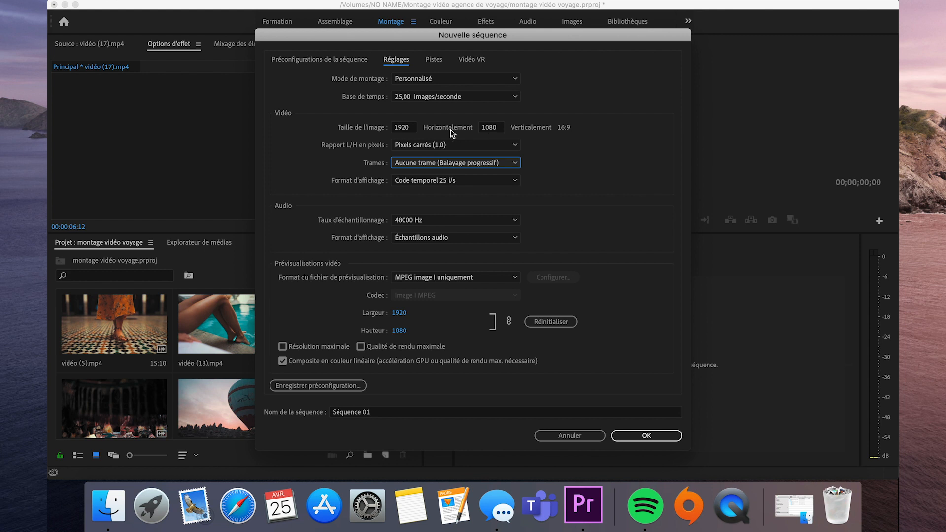
Step: Set the horizontal frame size to 1920 and create the sequence, keeping the name Séquence 01
click(400, 129)
text(1080)
key(BackSpace)
key(BackSpace)
key(BackSpace)
text(920)
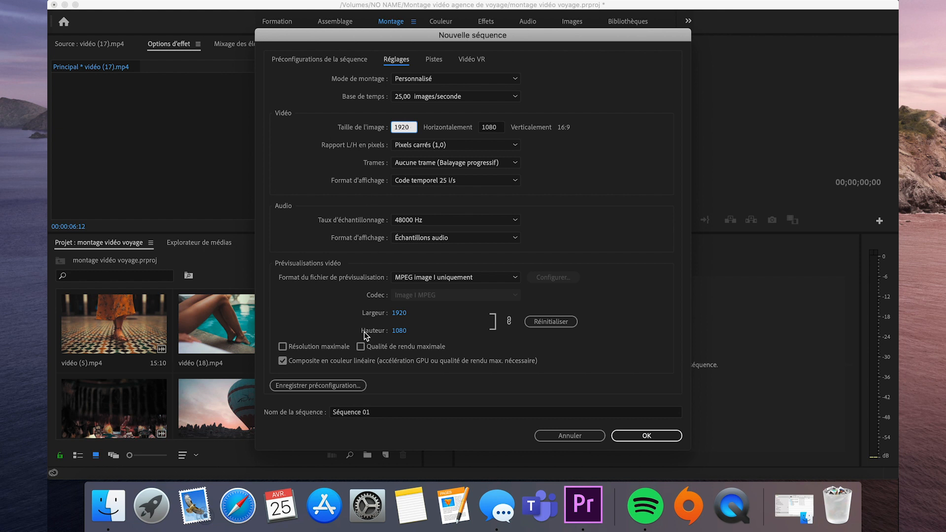
click(390, 412)
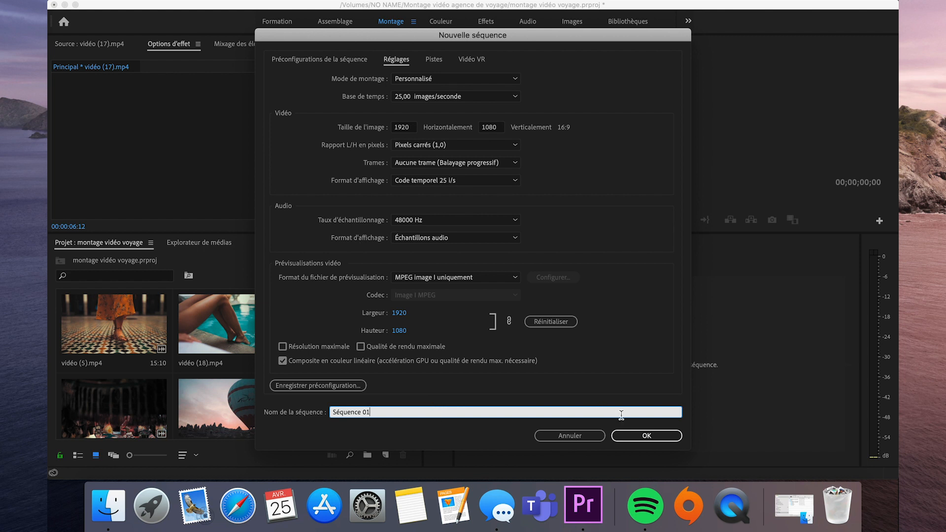
click(643, 435)
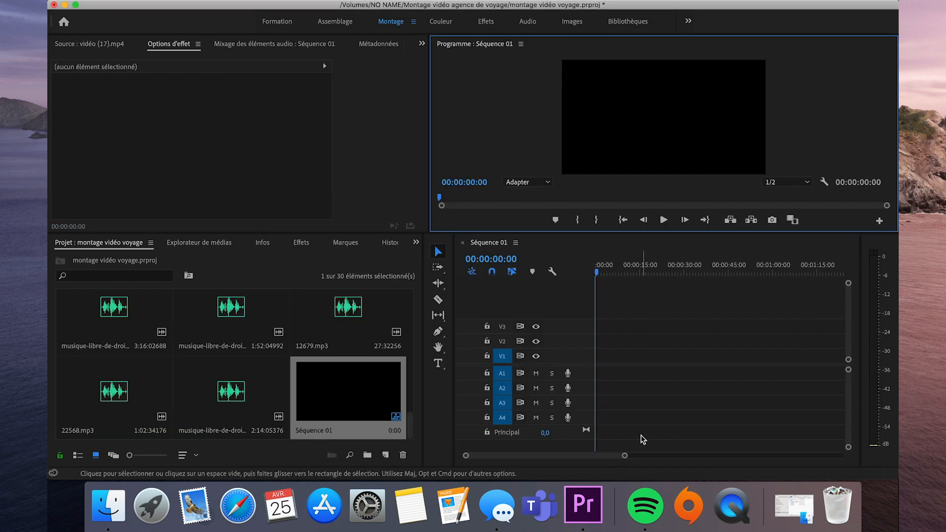
Step: Widen the timeline by narrowing the neighbouring project panel
drag(453, 384, 295, 368)
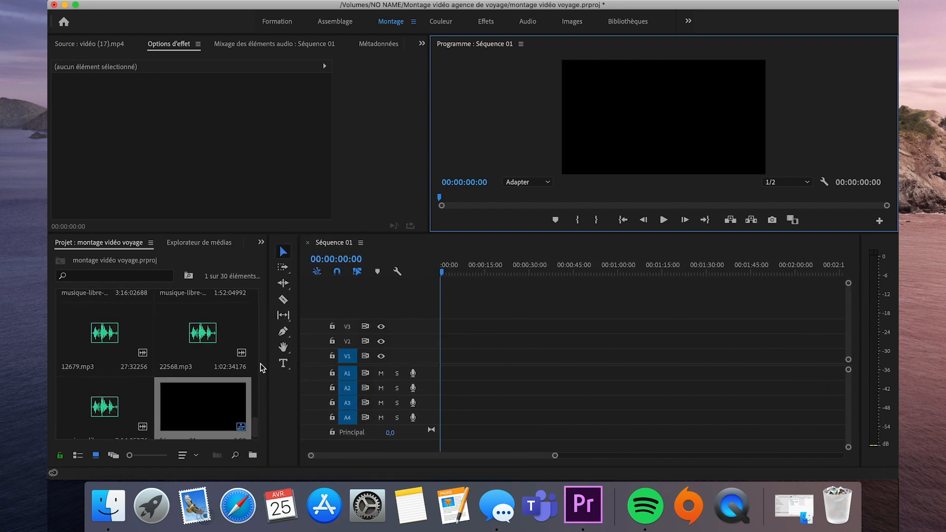
click(224, 388)
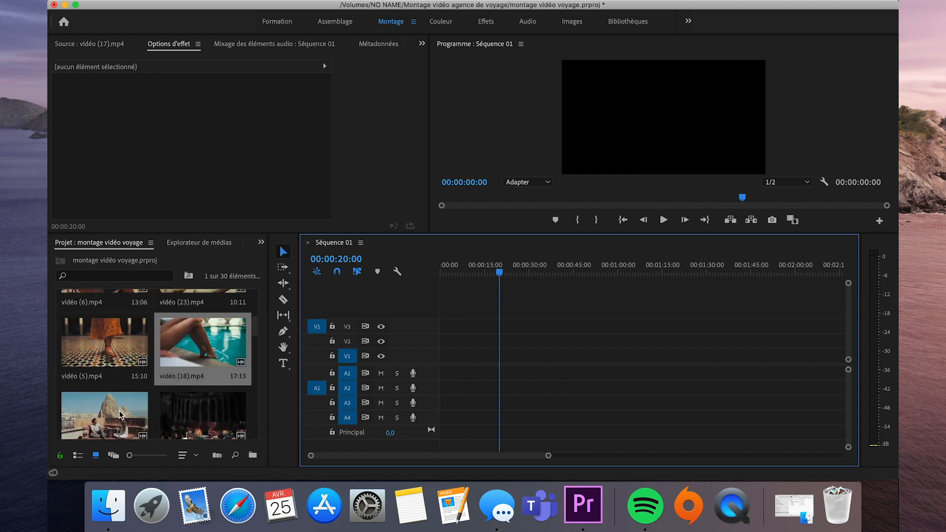
Step: Place vidéo (21).mp4 on track V1 at 00:00:20:00, keeping the existing sequence settings, and preview it at 00:00:23:00
drag(120, 414, 498, 355)
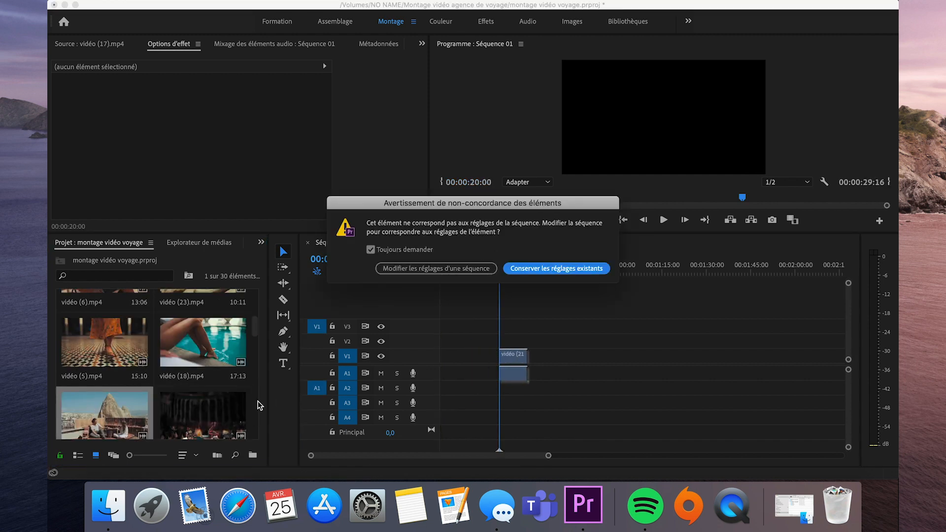
click(546, 272)
drag(501, 274, 509, 274)
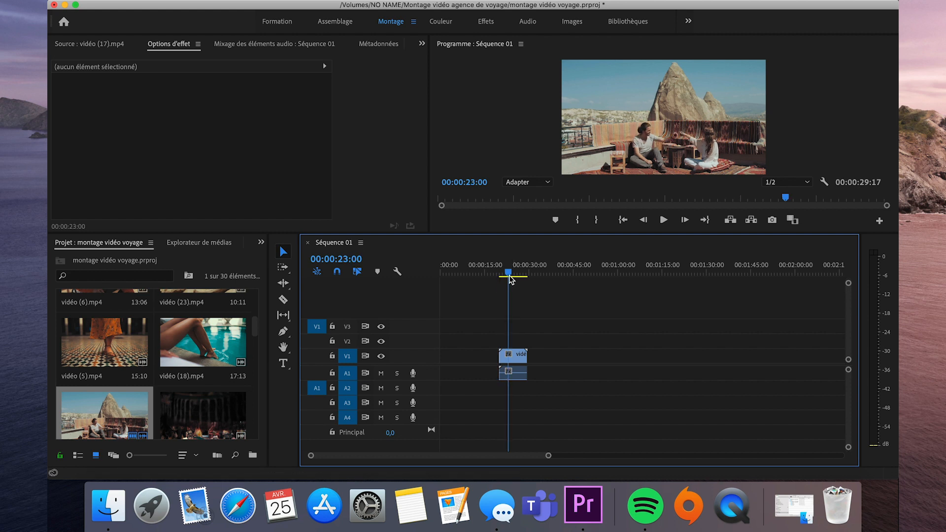
Step: Stack vidéo (4).mp4 on track V2 directly above the first clip, preview it, and toggle V2's visibility off and on
drag(256, 333, 499, 341)
mouse_move(511, 274)
mouse_down()
mouse_move(500, 274)
mouse_move(509, 275)
mouse_up()
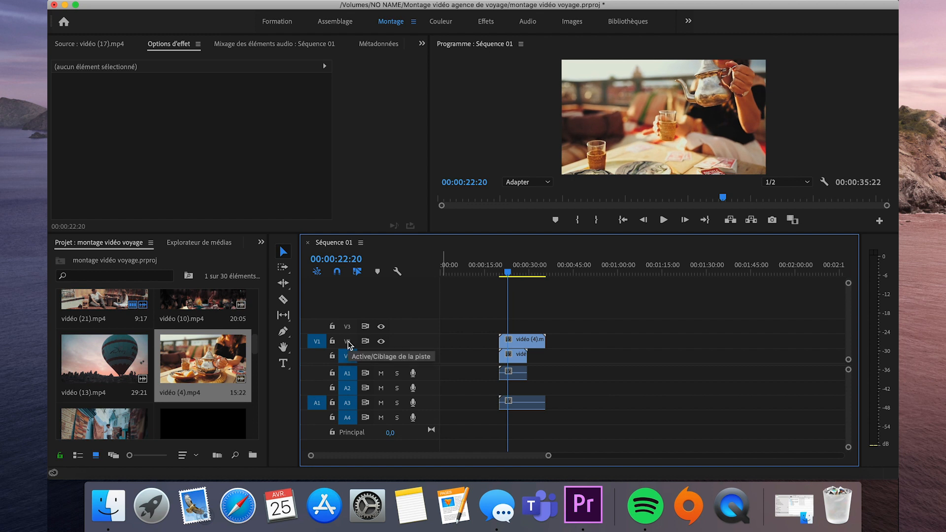
click(380, 343)
click(380, 343)
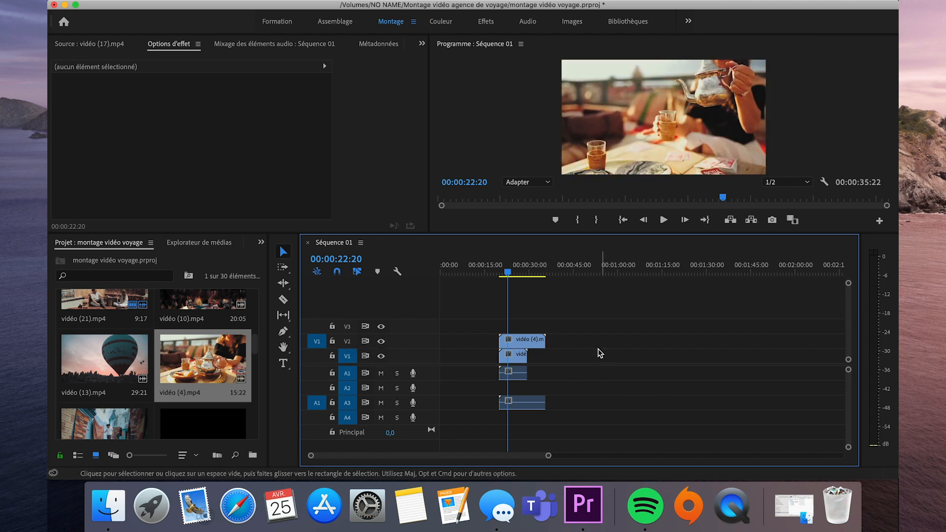
Step: Delete the vidéo (4).mp4 and vidéo (21).mp4 clips from Séquence 01
click(532, 349)
key(Delete)
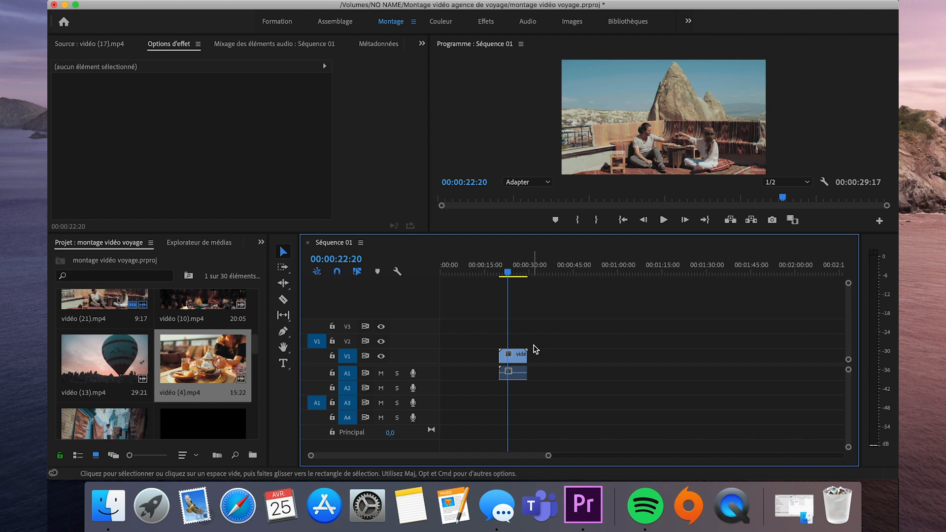
click(520, 355)
key(Delete)
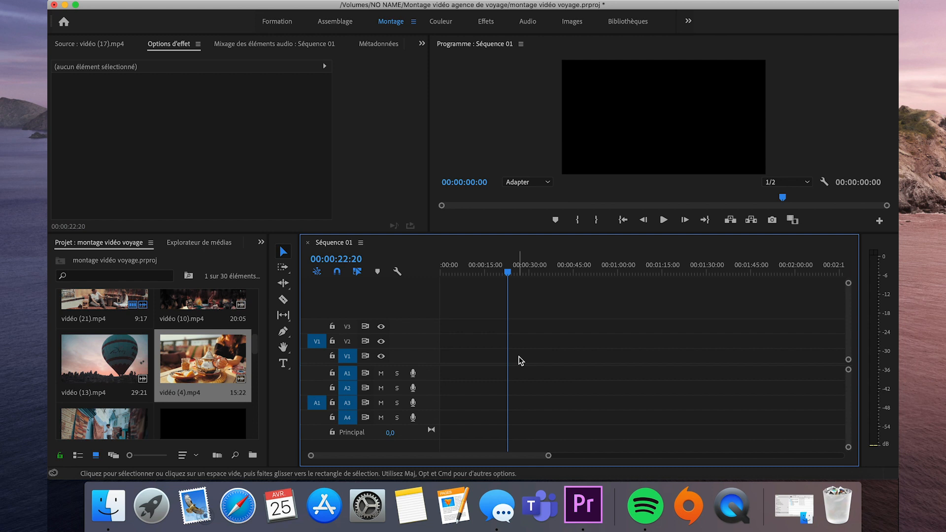
Step: Add one video track after Vidéo 3 and one standard audio track after Audio 4 to Séquence 01
right_click(339, 307)
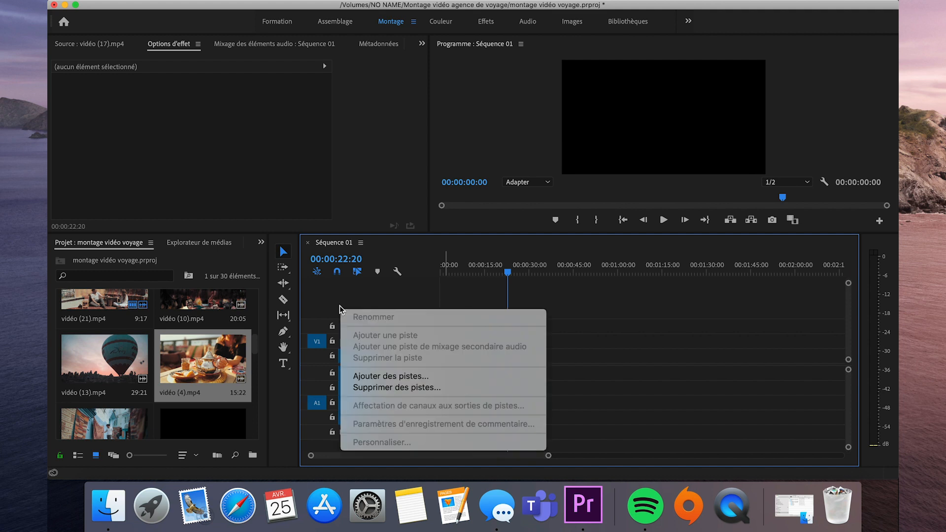
click(383, 375)
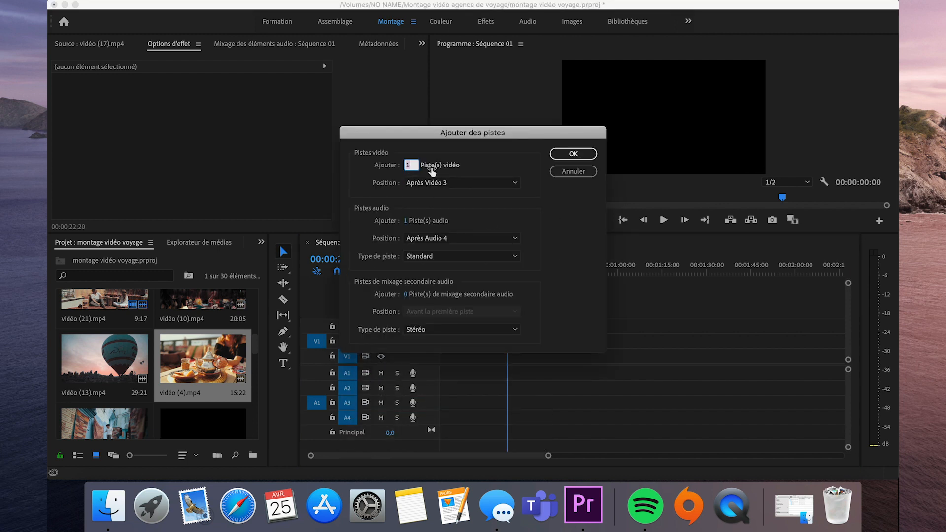
click(462, 183)
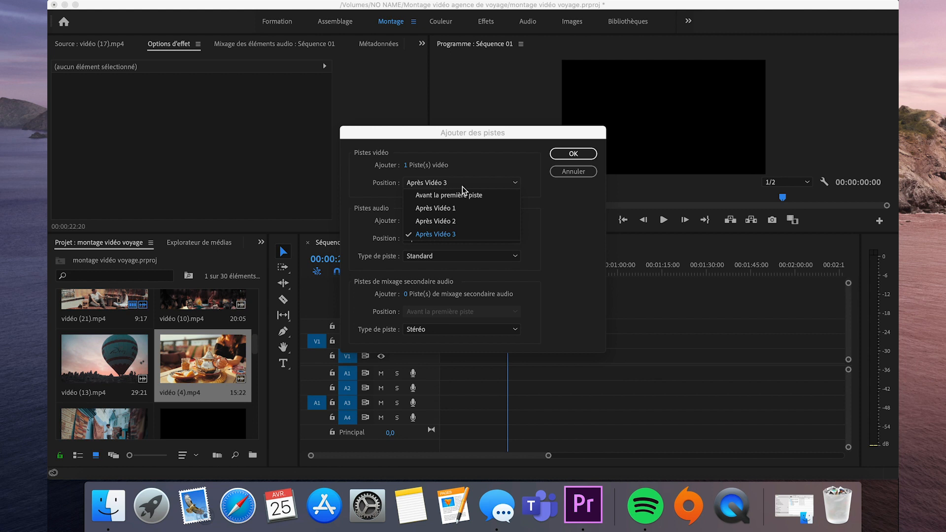
click(487, 161)
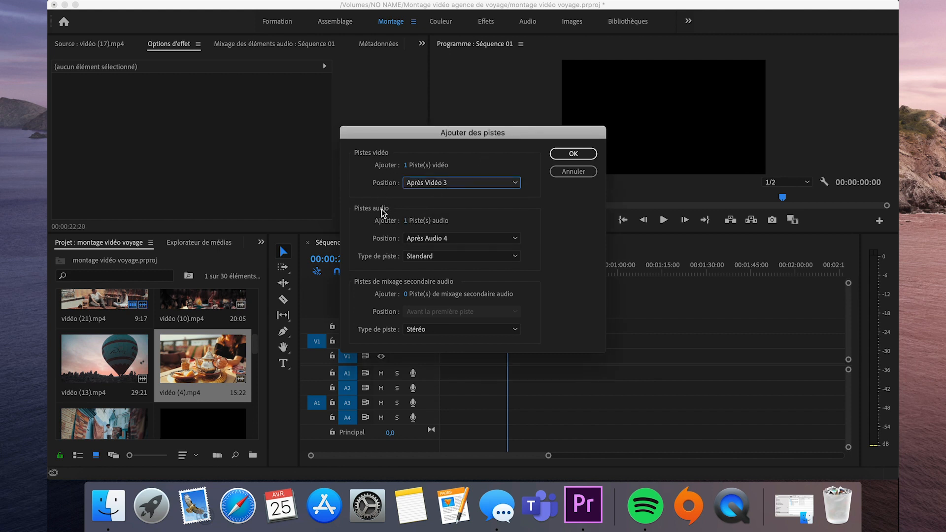
click(564, 154)
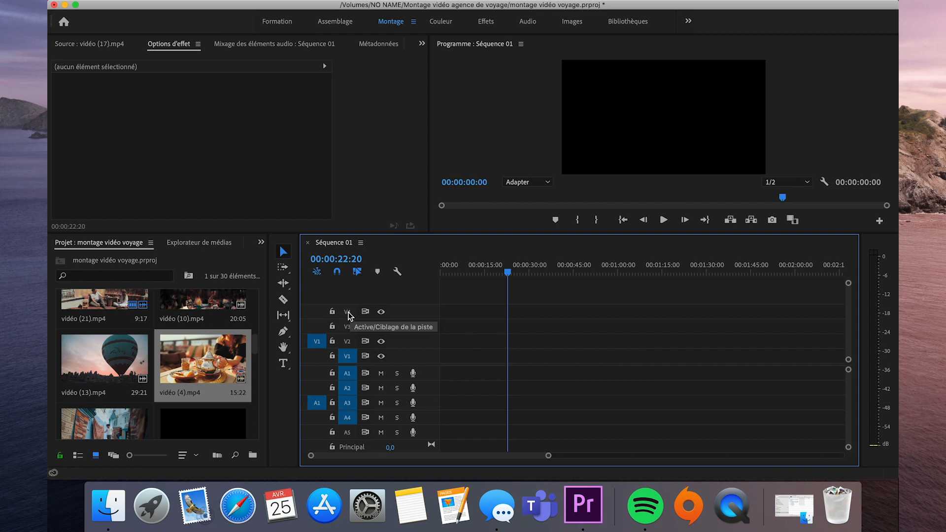
Step: Open the project MONTAGE AGENCE DE VOYAGE V2.prproj from the versions folder
click(156, 6)
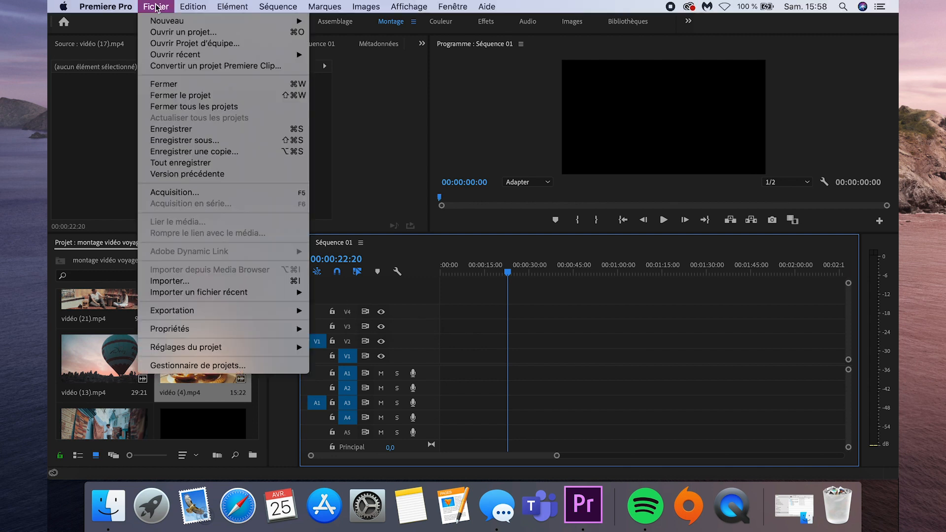
click(167, 35)
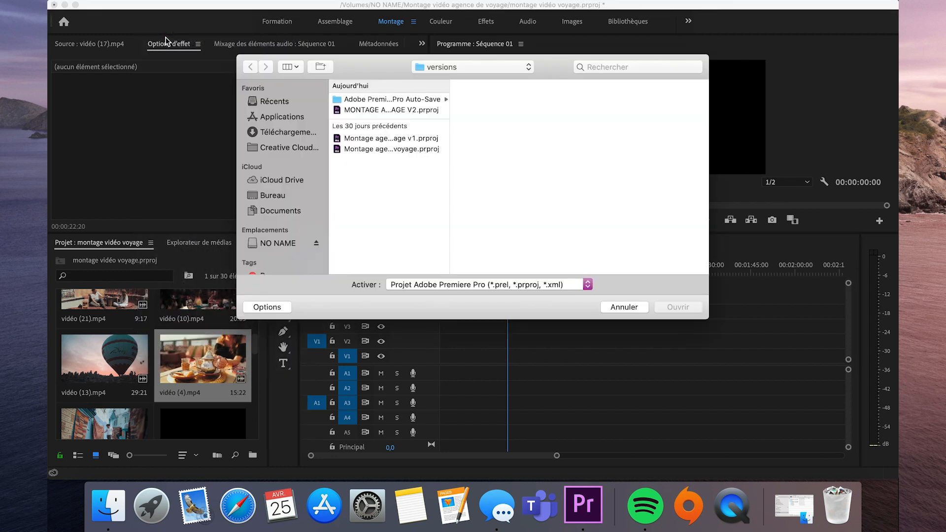
double_click(414, 109)
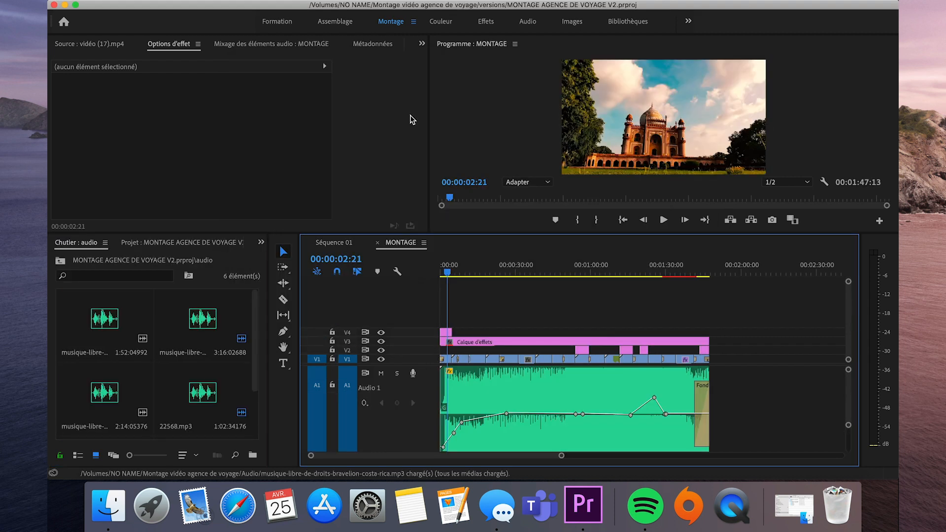
Step: Reduce the audio track heights in the MONTAGE sequence and view the Calque d'effets clip on V3 with the video tracks enlarged
drag(848, 425, 852, 452)
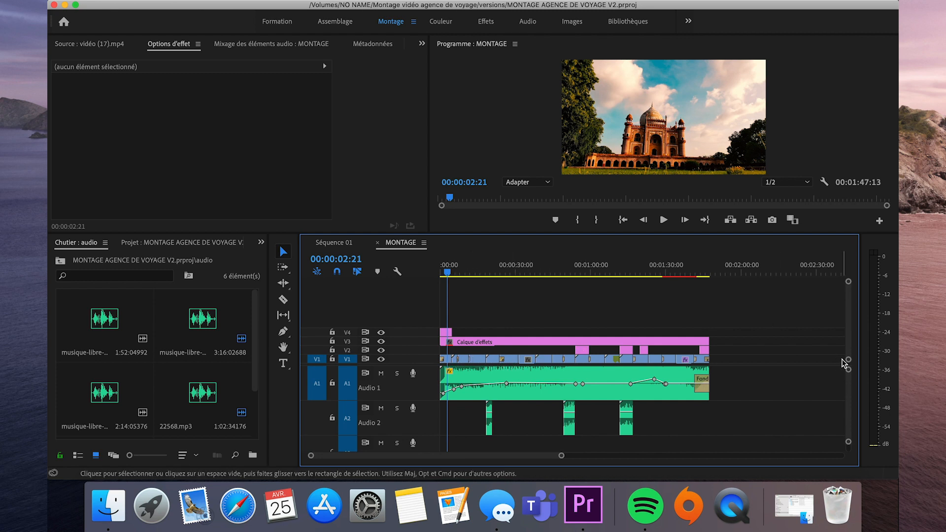
drag(848, 360, 848, 355)
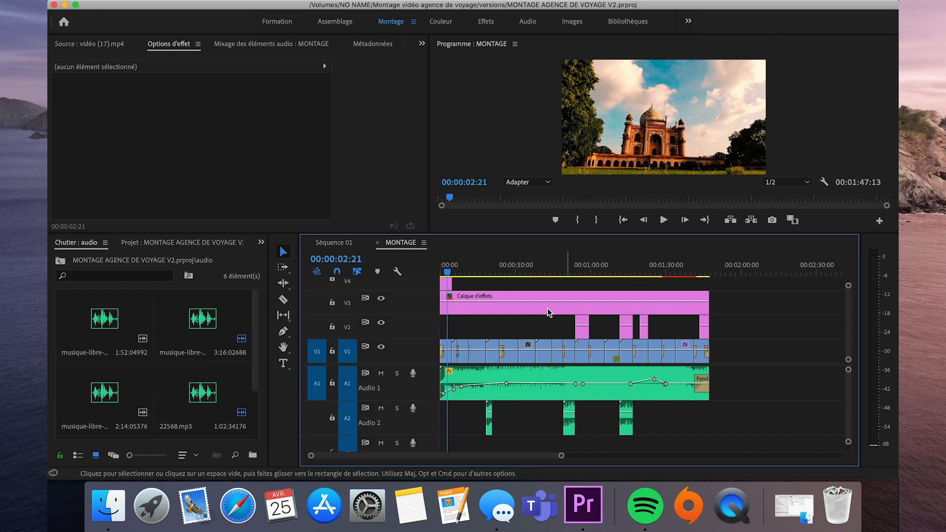
click(478, 297)
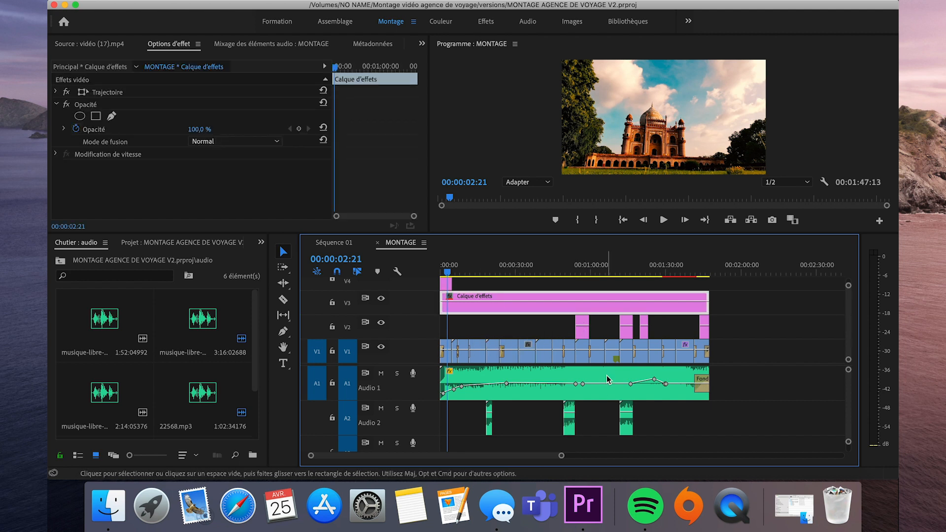
mouse_move(848, 285)
mouse_down()
mouse_move(848, 274)
mouse_move(848, 282)
mouse_up()
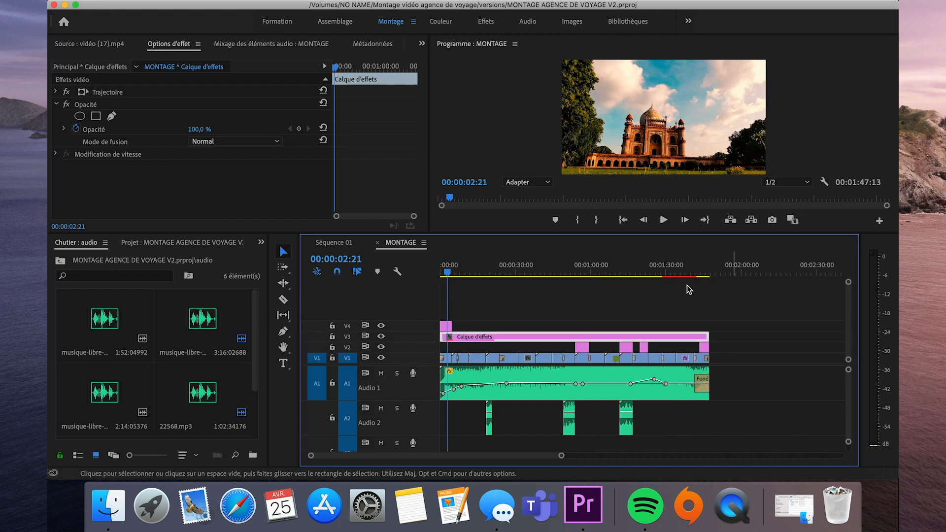
Step: Lock video track V2, enlarge the video tracks, and select the clips in the second half of track V1
click(333, 347)
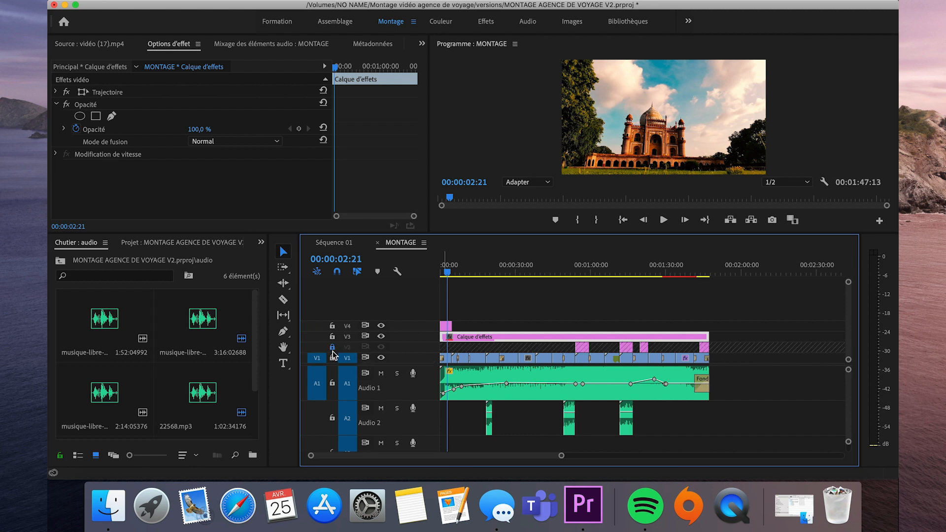
drag(848, 283, 847, 286)
drag(755, 324, 590, 328)
mouse_move(727, 297)
mouse_down()
mouse_move(682, 327)
mouse_move(625, 337)
mouse_move(675, 309)
mouse_move(713, 307)
mouse_up()
drag(734, 352, 569, 324)
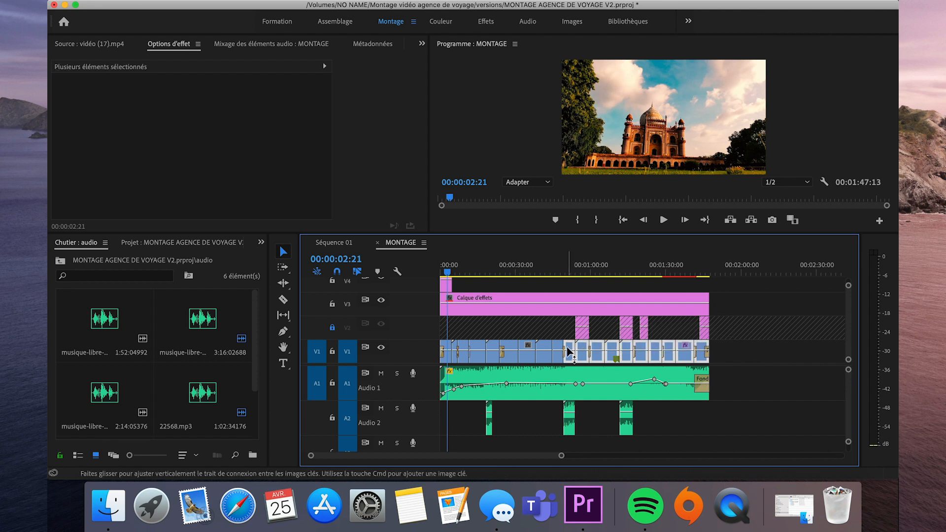
Step: Try to move the V1 clips in the second half of the MONTAGE sequence further along the timeline, and undo the move
drag(742, 352, 570, 325)
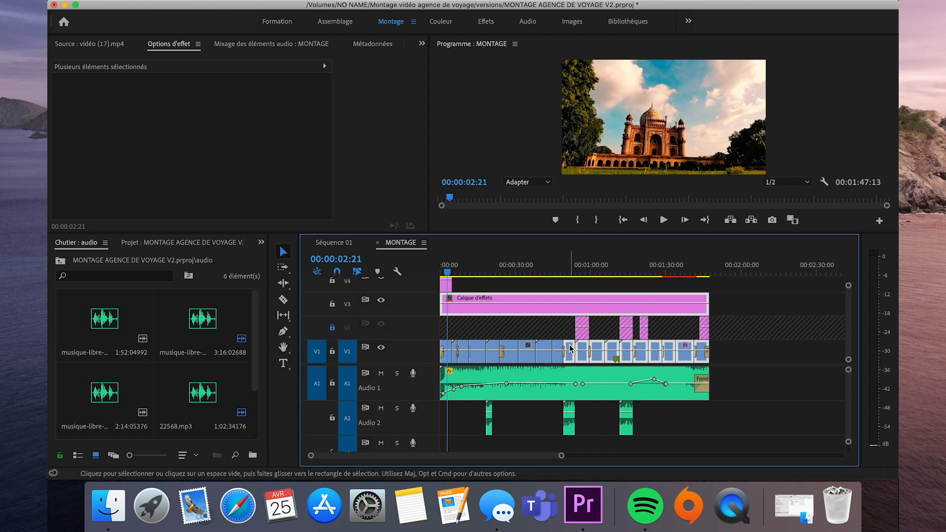
drag(733, 359, 569, 350)
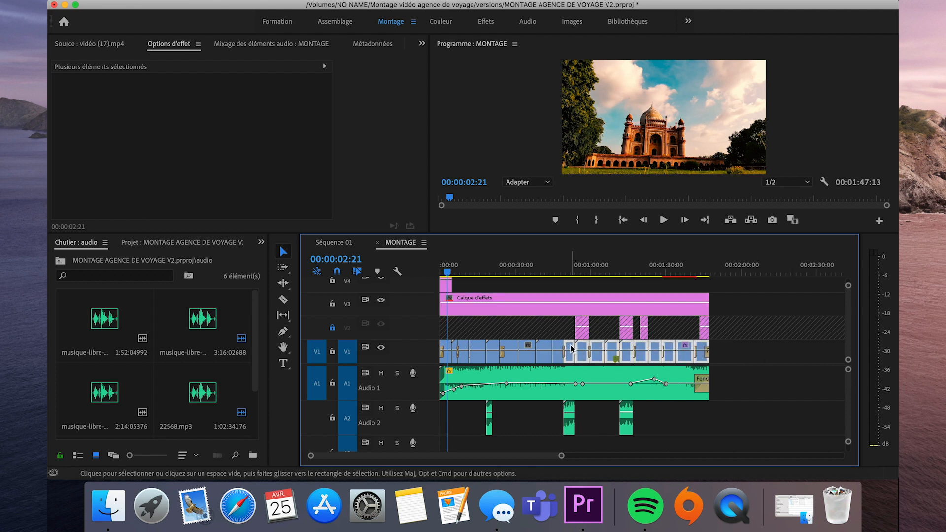
drag(572, 349, 584, 347)
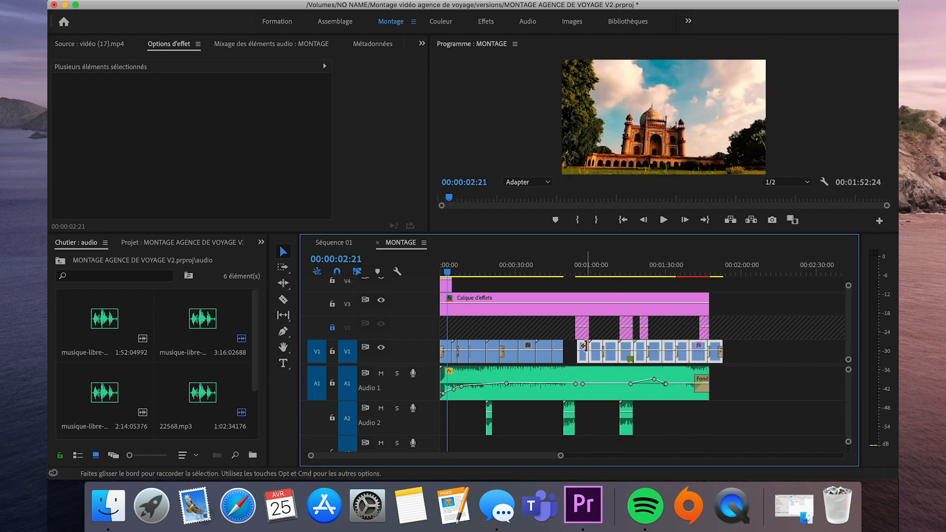
key(super+z)
drag(728, 303, 511, 353)
key(super+z)
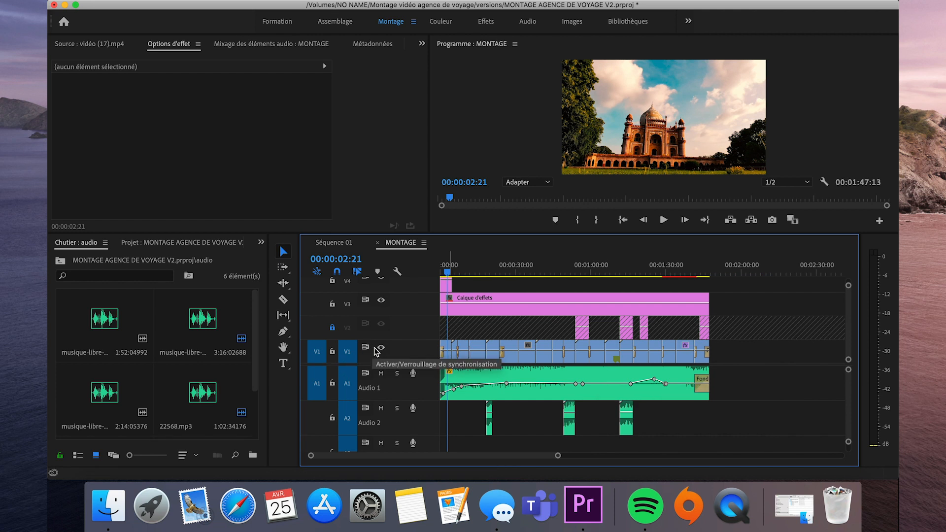
Step: Toggle mute and solo on and off for Audio 1, placing the playhead first at 00:00:09:05 and finally at 00:00:10:15
drag(449, 271, 463, 271)
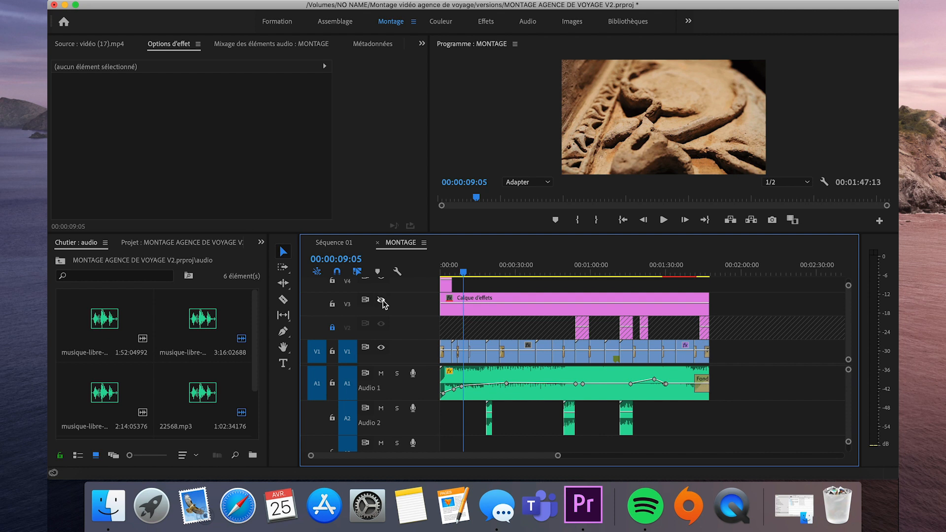
click(381, 374)
click(381, 376)
click(397, 373)
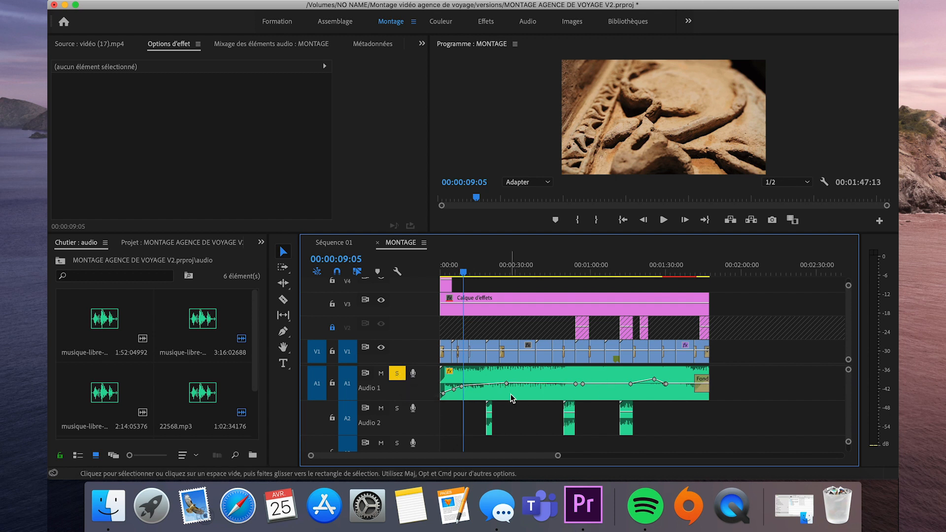
click(396, 374)
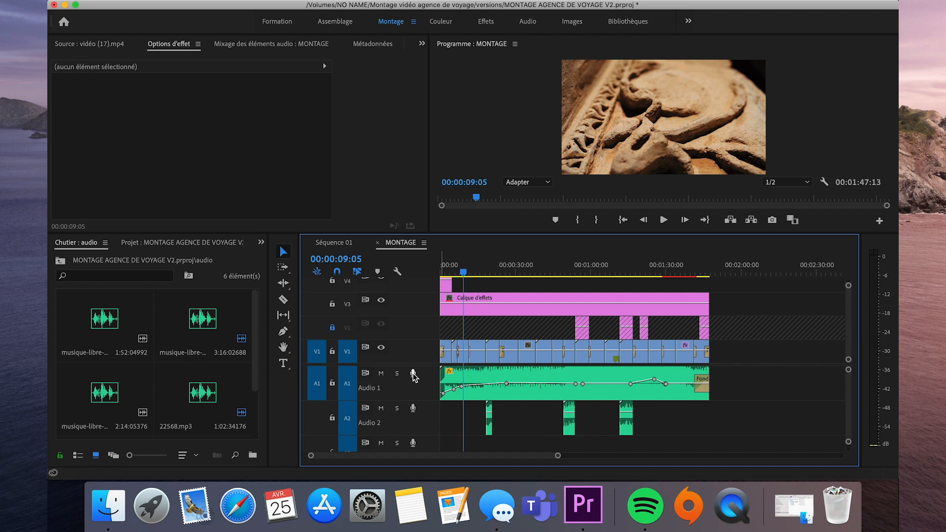
drag(464, 272, 467, 275)
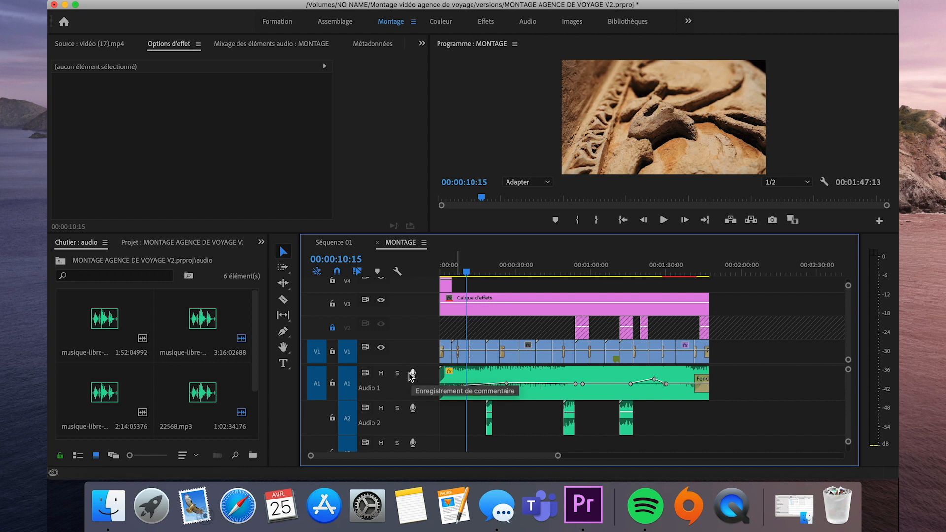
Step: Reopen the recent project montage vidéo voyage.prproj and browse its imported media
mouse_move(165, 6)
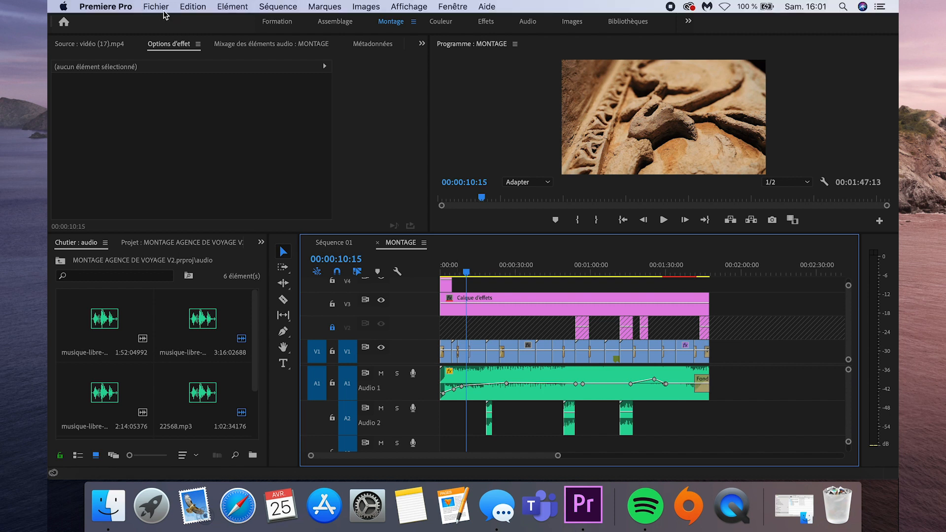
click(158, 6)
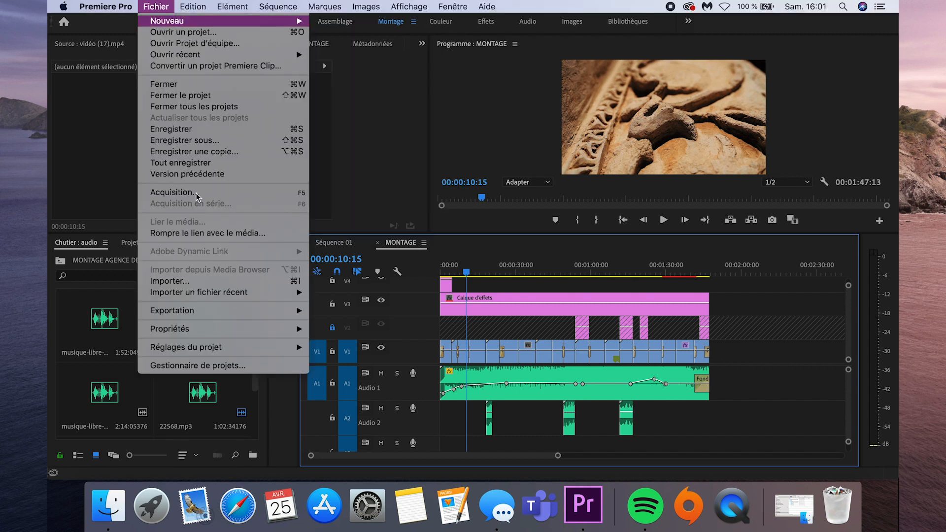
mouse_move(203, 54)
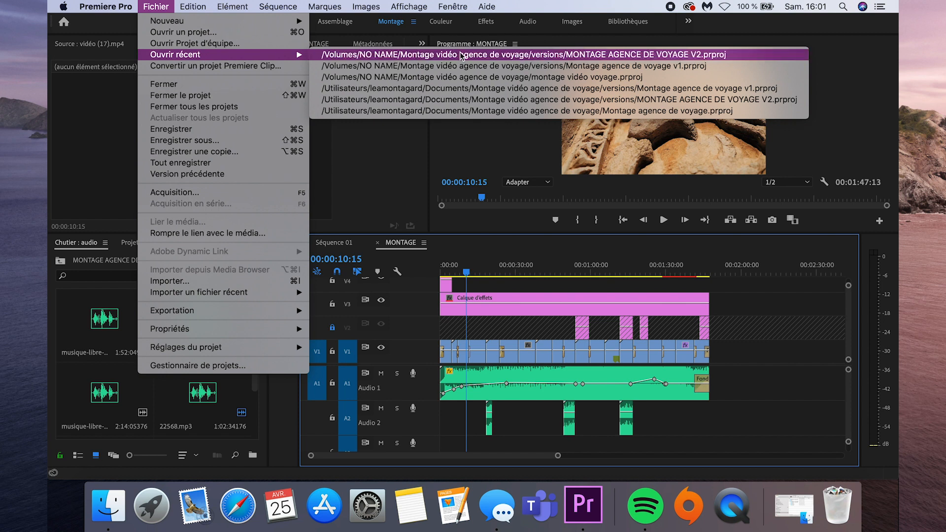
click(462, 77)
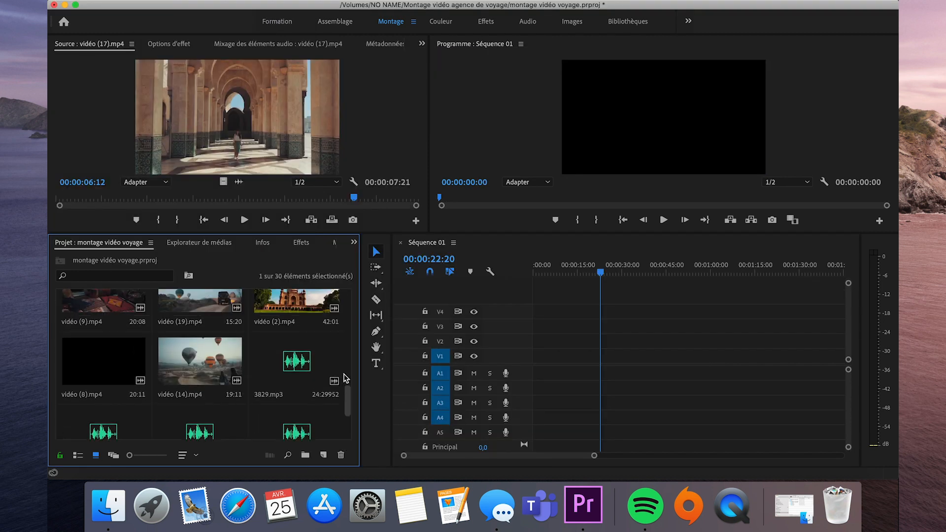
scroll(330, 306, down, 5)
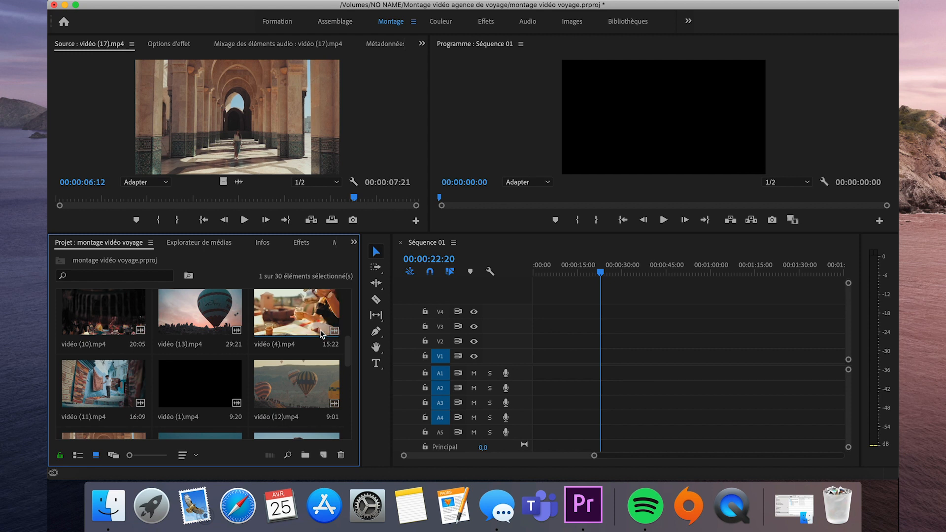
key(super+s)
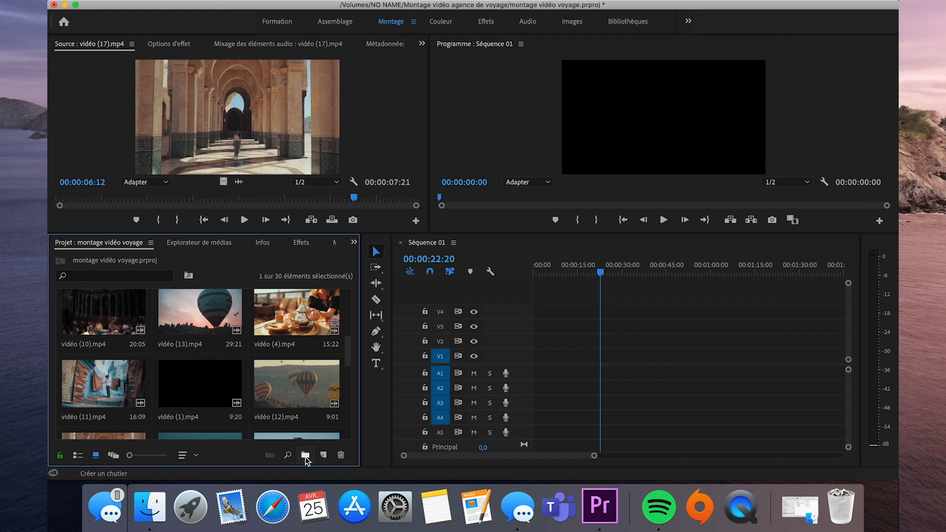
Step: Create a bin named Vidéo and move all the video clips of the project into it
click(306, 456)
text(Vi)
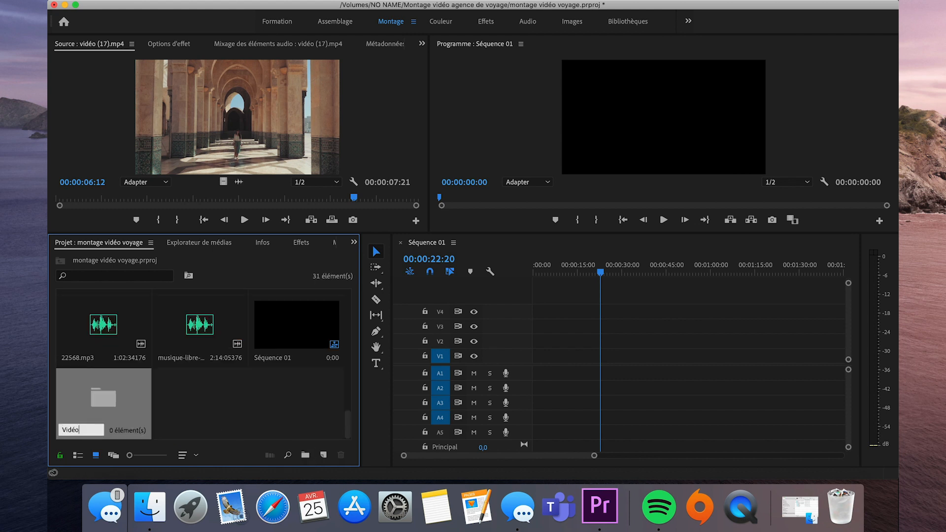
text(déo)
key(Return)
scroll(352, 339, down, 5)
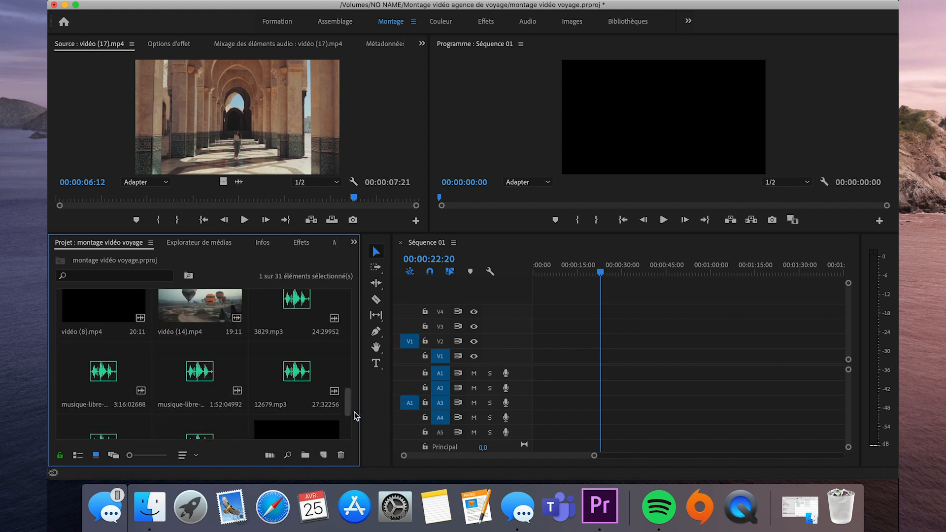
drag(353, 412, 352, 402)
shift+click(206, 361)
drag(212, 295, 156, 429)
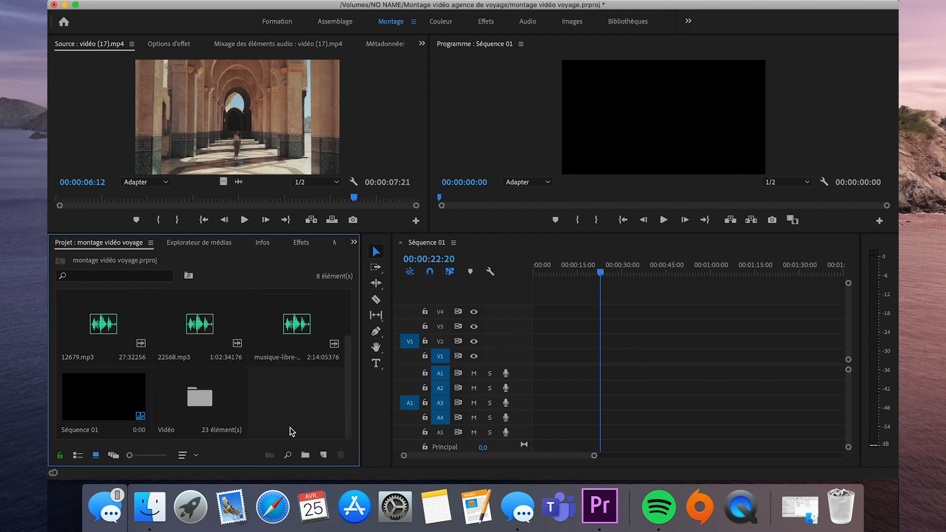
Step: Create a bin named Sons and move all the audio files of the project into it
click(298, 457)
text(Si)
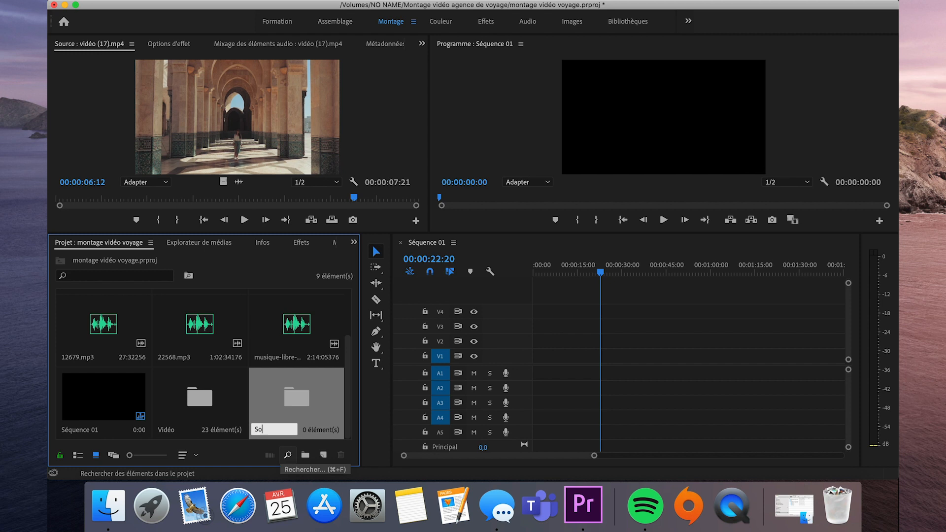
key(Return)
drag(348, 339, 349, 359)
shift+click(282, 357)
drag(281, 357, 298, 422)
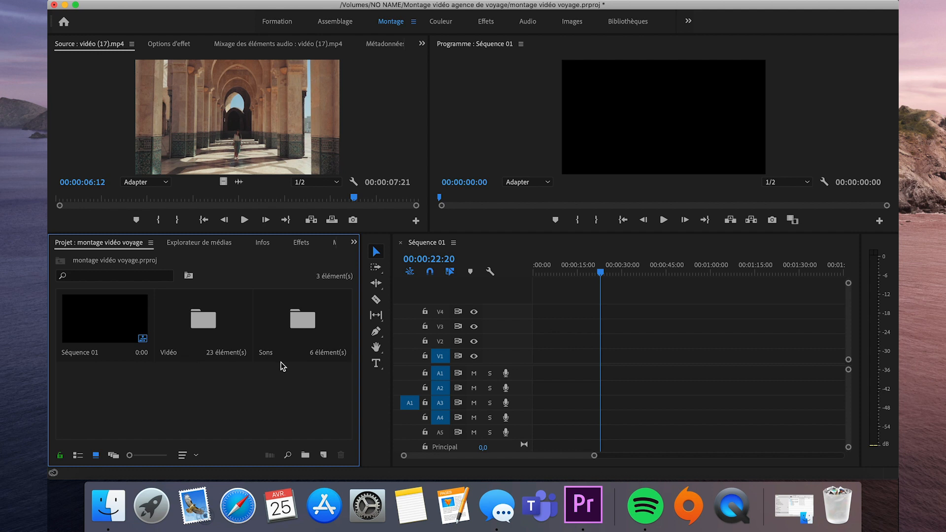
Step: Open the Vidéo bin and preview vidéo (5).mp4 in the source monitor, scrubbing back to 00:00:01:11
double_click(211, 329)
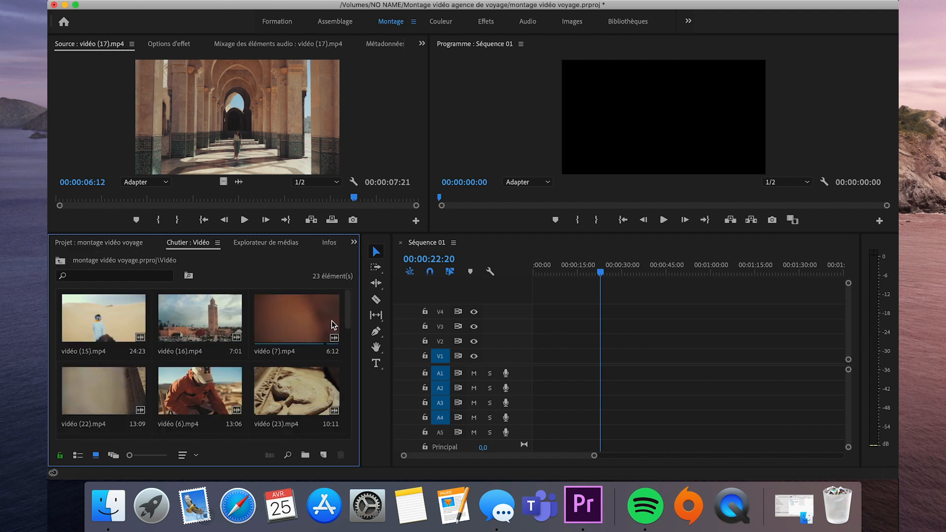
scroll(315, 335, down, 5)
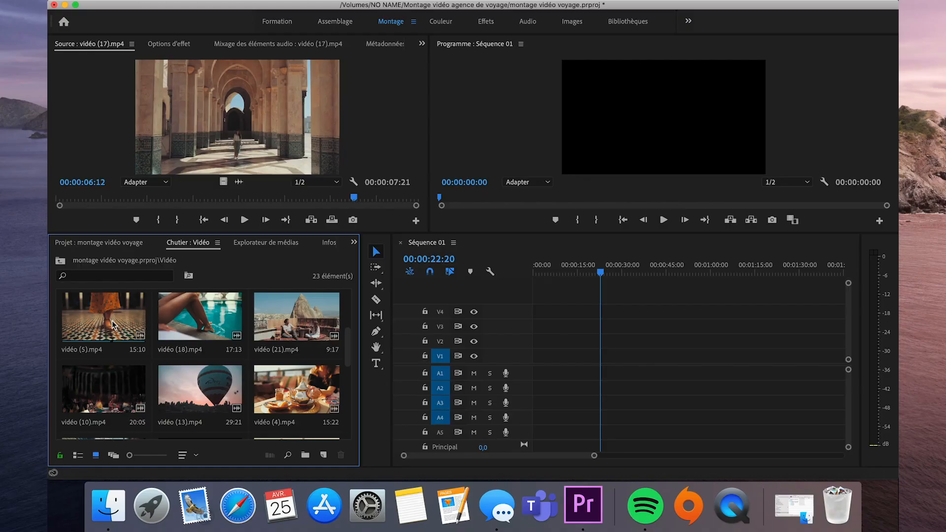
double_click(112, 321)
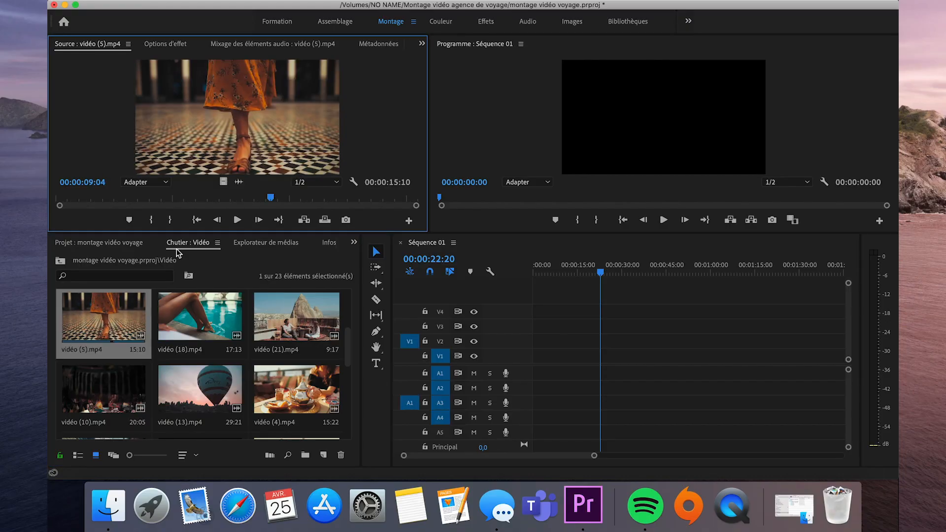
drag(265, 202, 88, 206)
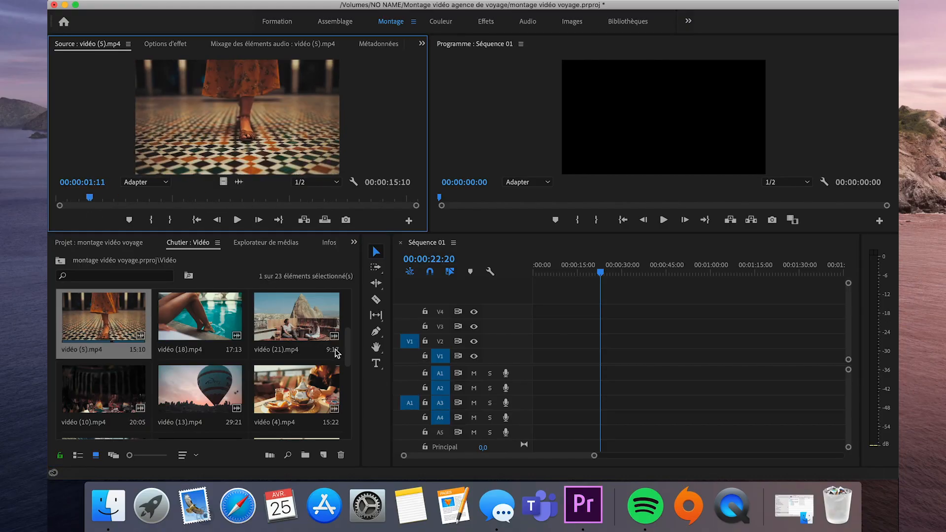
Step: Load vidéo (4).mp4 from the Vidéo bin in the source monitor and scrub it to 00:00:11:00
drag(349, 349, 352, 367)
double_click(315, 338)
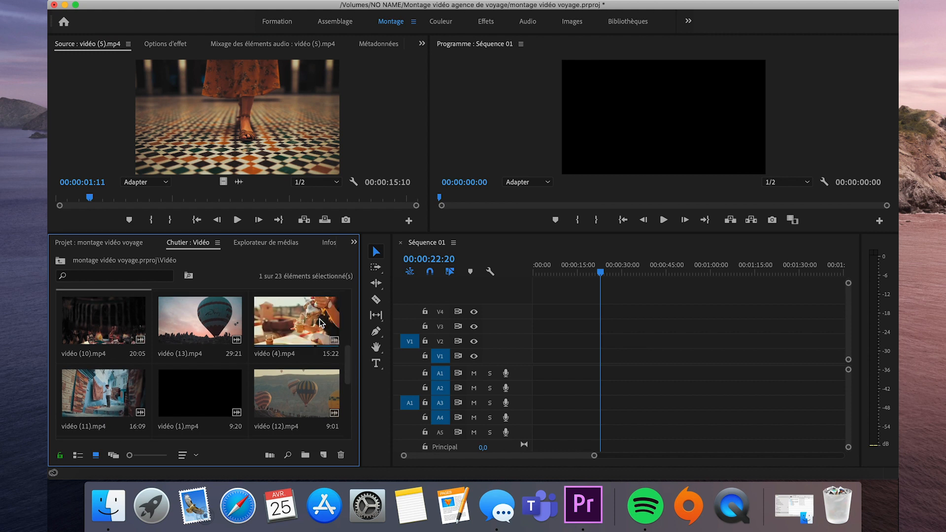
mouse_move(316, 198)
mouse_down()
mouse_move(101, 196)
mouse_move(308, 209)
mouse_up()
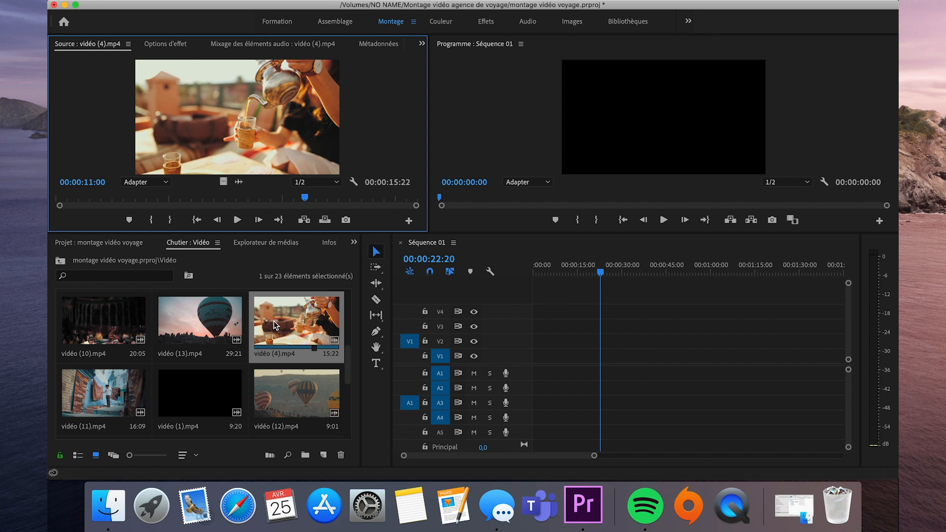
Step: Place vidéo (4).mp4 at the start of V1 in Séquence 01, keeping the existing sequence settings, and delete it from the timeline
drag(273, 321, 535, 356)
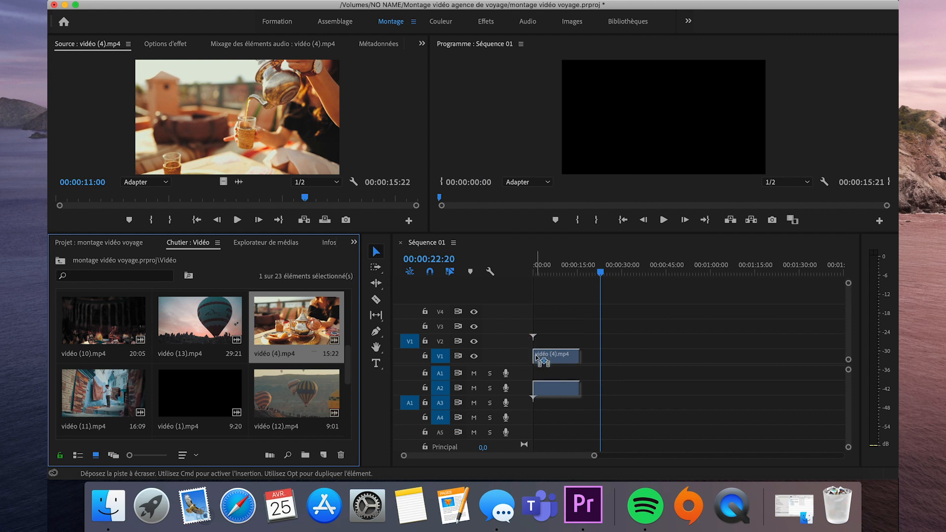
drag(536, 356, 536, 355)
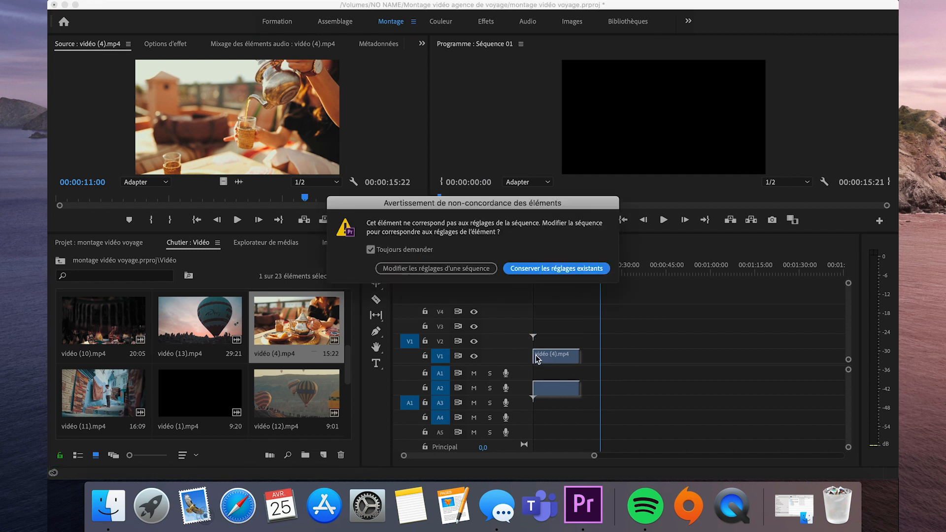
click(552, 269)
drag(566, 273, 551, 273)
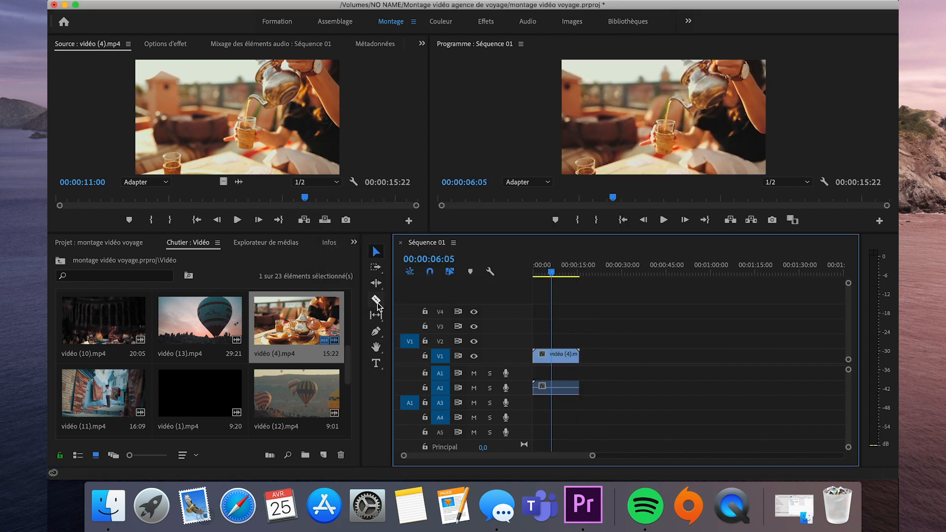
click(562, 357)
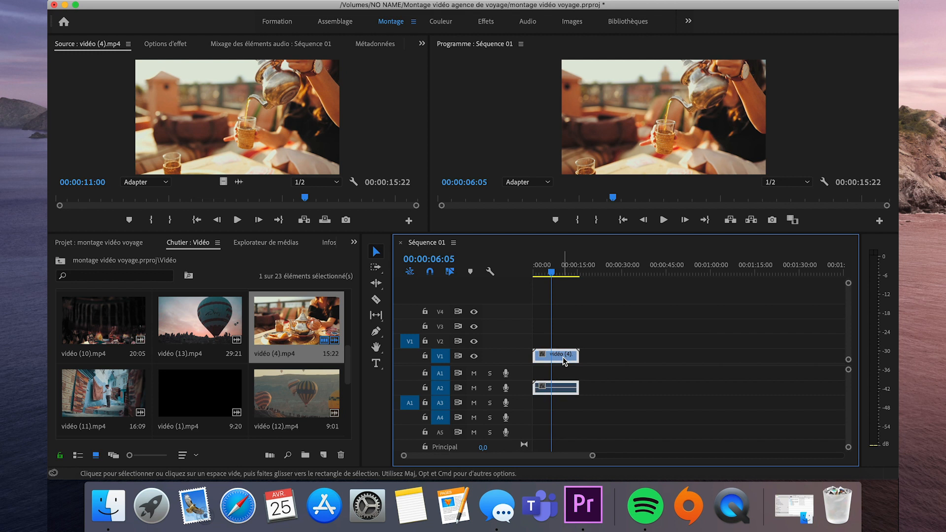
key(Delete)
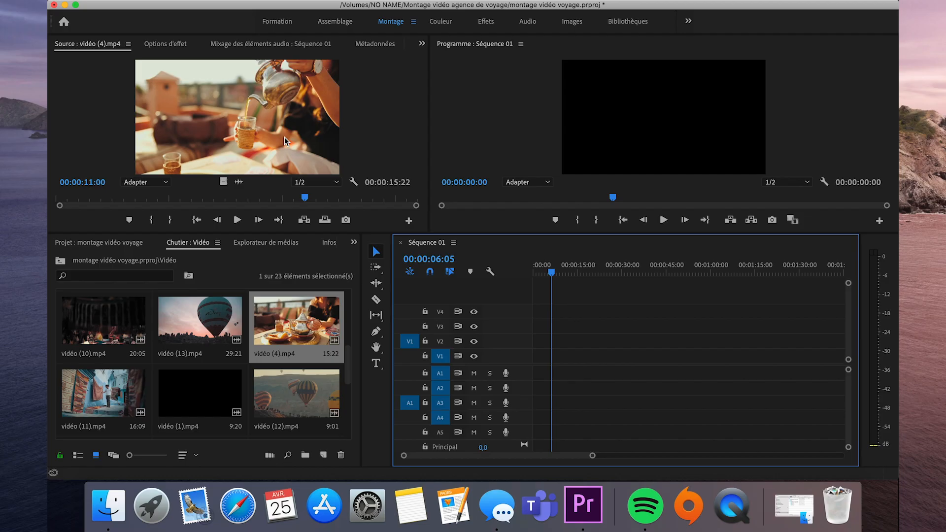
Step: Play vidéo (4).mp4 in the source monitor and stop playback at 00:00:08:01
click(140, 202)
click(237, 220)
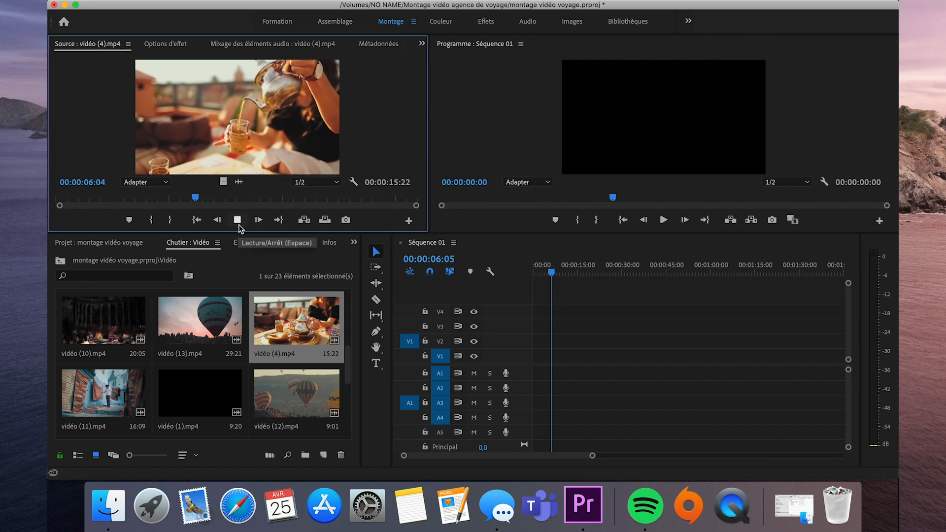
click(238, 221)
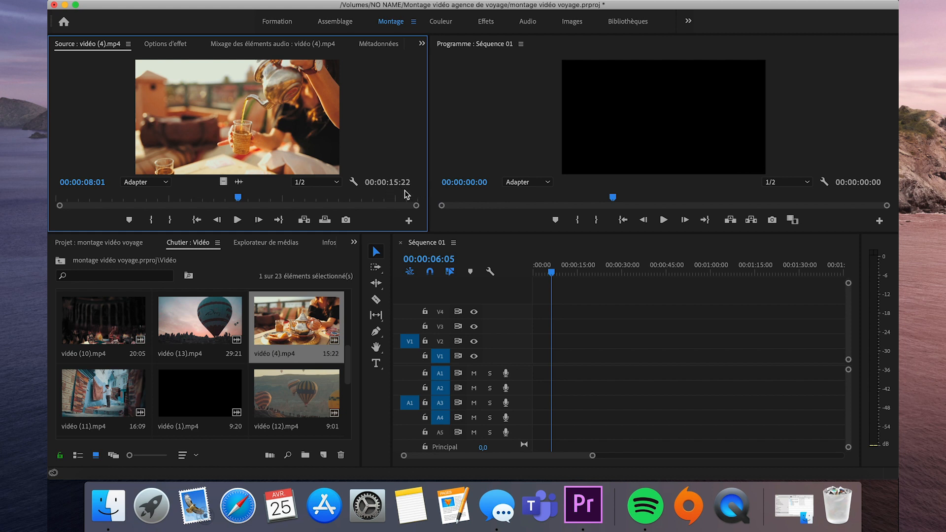
Step: Mark the in point of source clip vidéo (4).mp4 at 00:00:01:00 and its out point at 00:00:09:02
drag(238, 197, 82, 208)
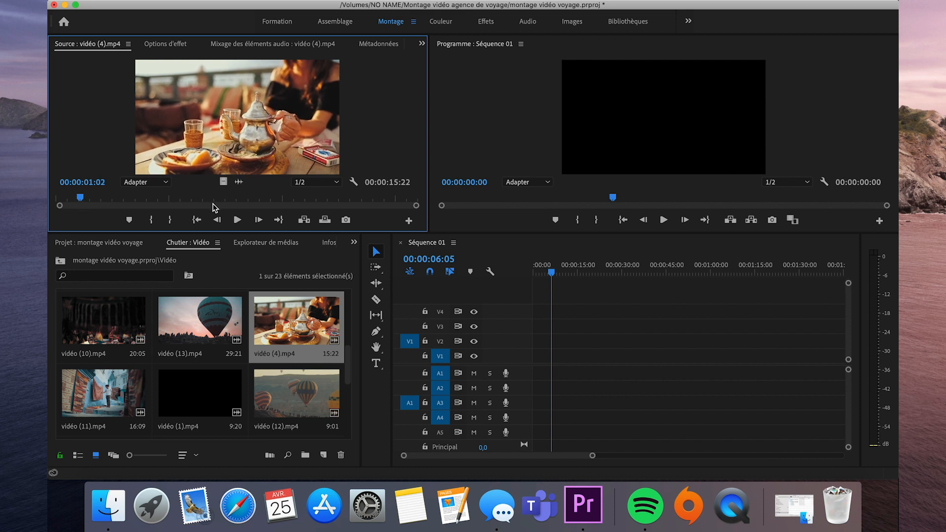
click(80, 196)
drag(80, 196, 79, 196)
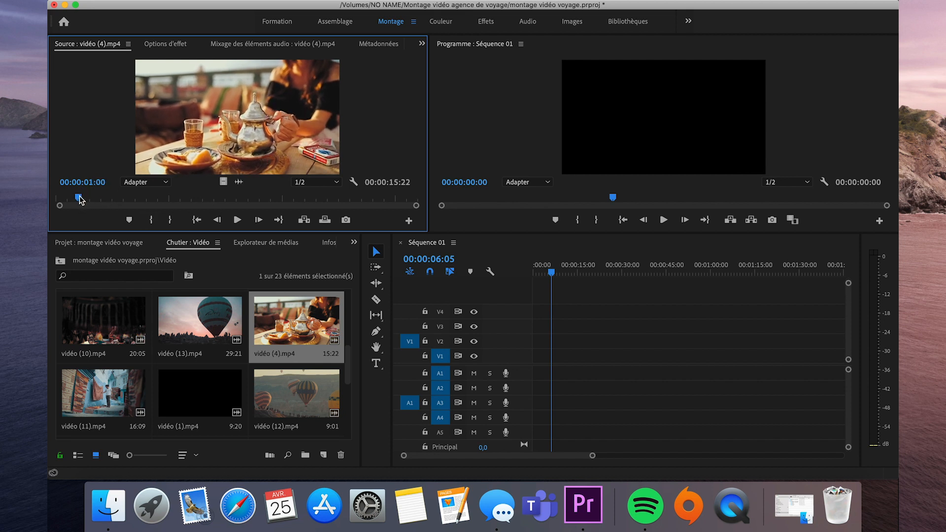
click(151, 219)
drag(77, 198, 262, 198)
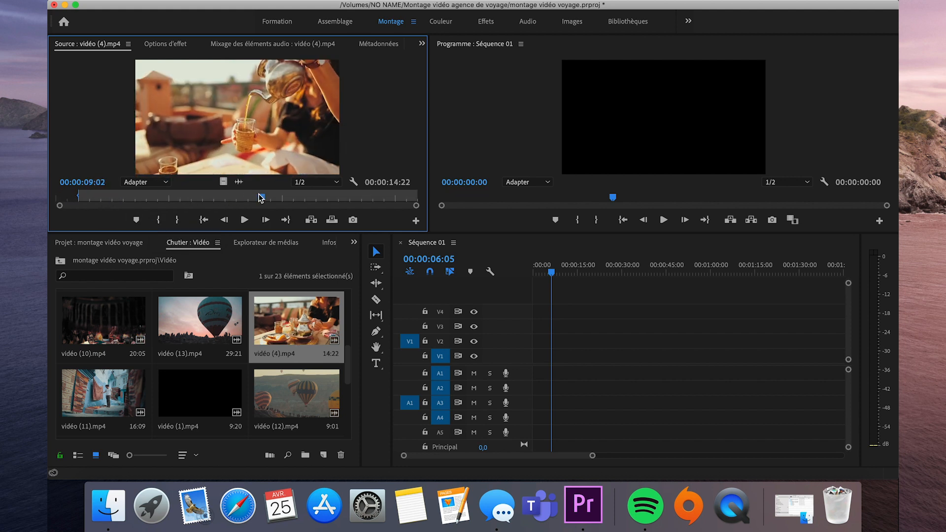
click(176, 221)
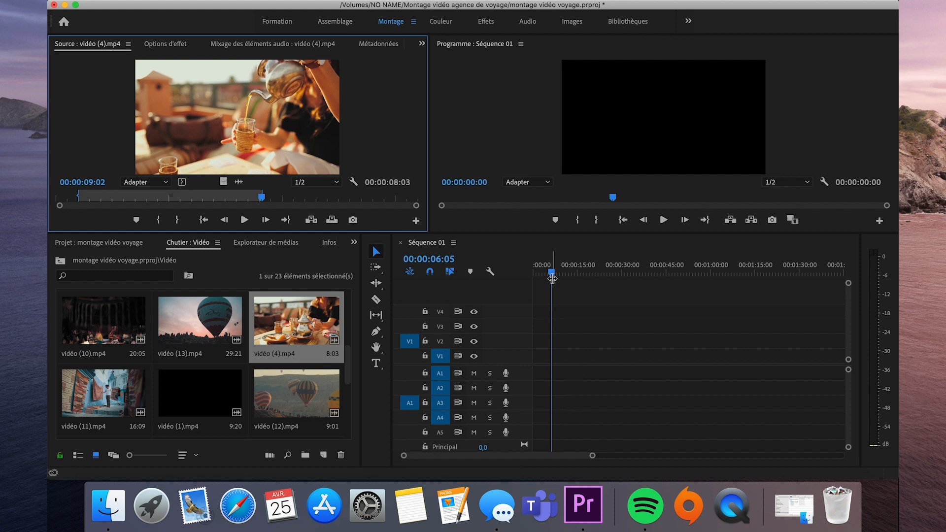
Step: Assign the source video to track V1 and insert the marked range of vidéo (4).mp4 at the start of Séquence 01
drag(554, 280, 533, 279)
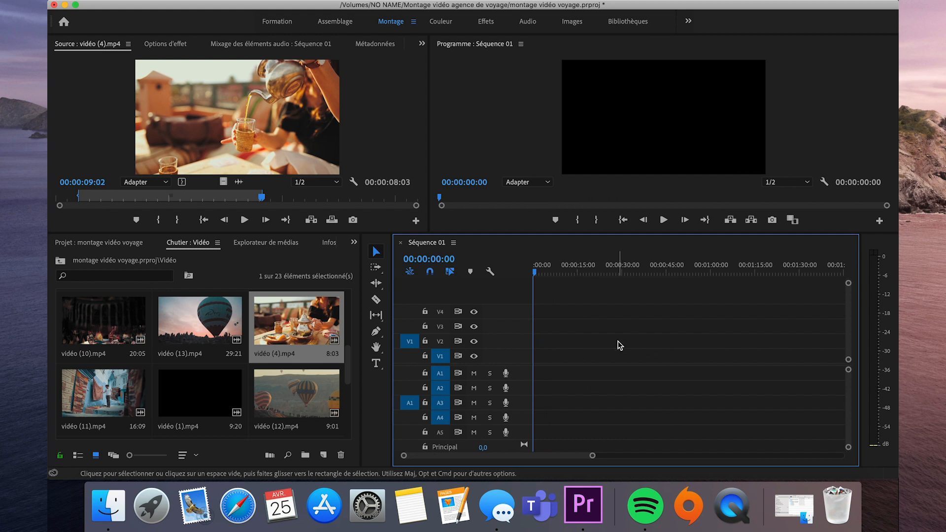
click(311, 221)
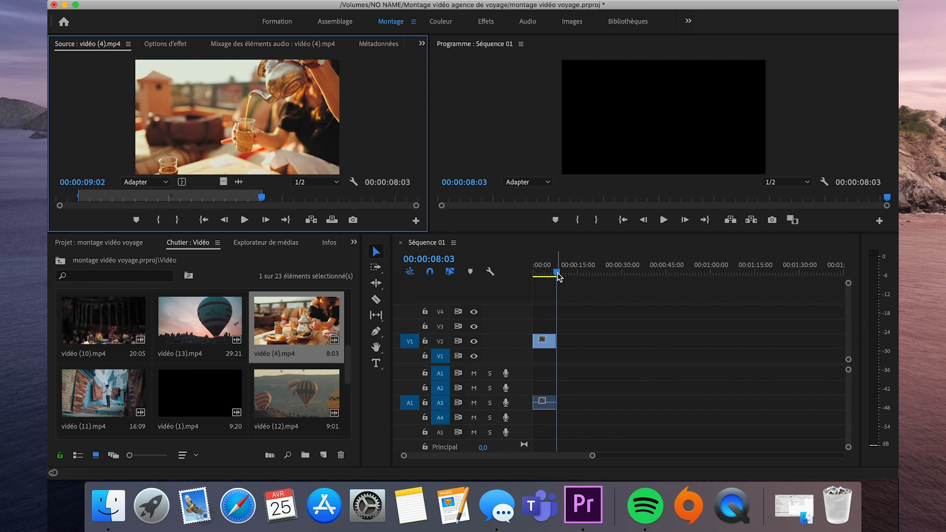
key(super+z)
click(413, 357)
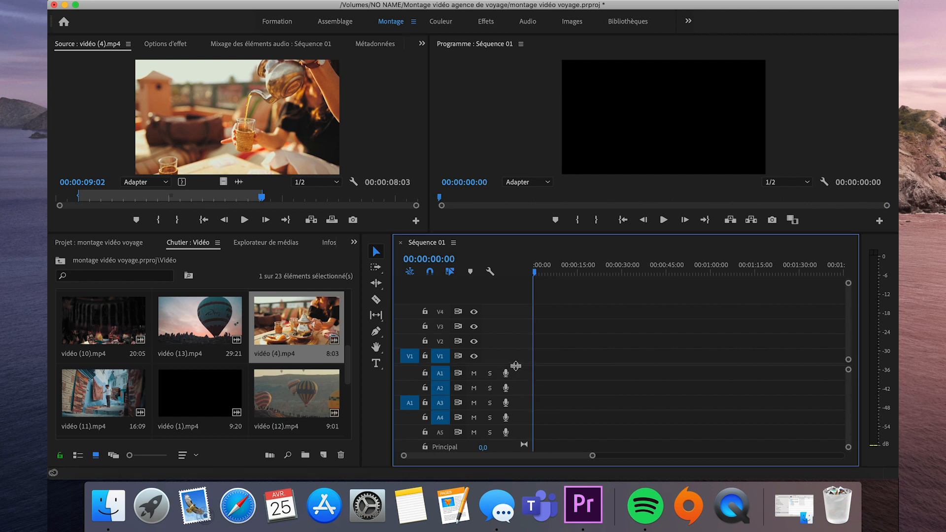
drag(413, 352, 413, 328)
click(413, 357)
click(312, 221)
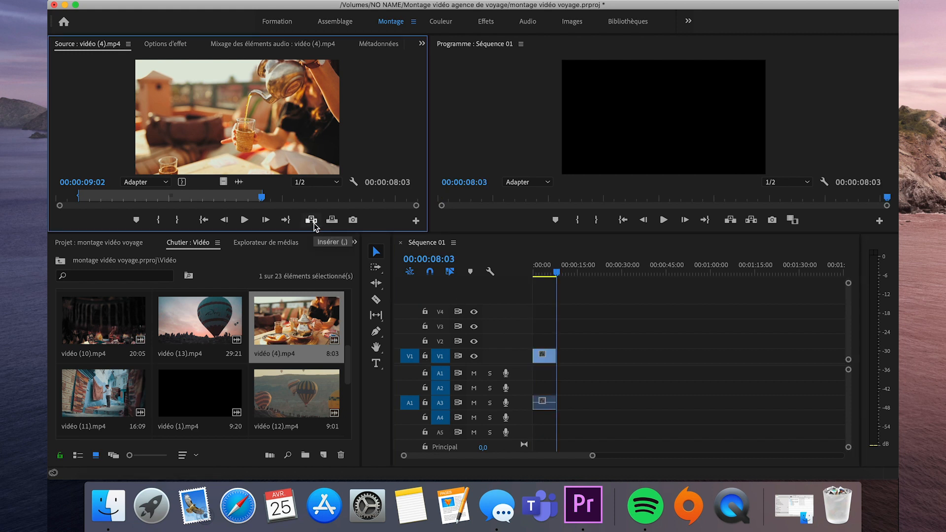
Step: Step frame by frame through vidéo (4).mp4 in the source monitor and set its out point at 00:00:08:23
click(258, 198)
drag(258, 197, 261, 197)
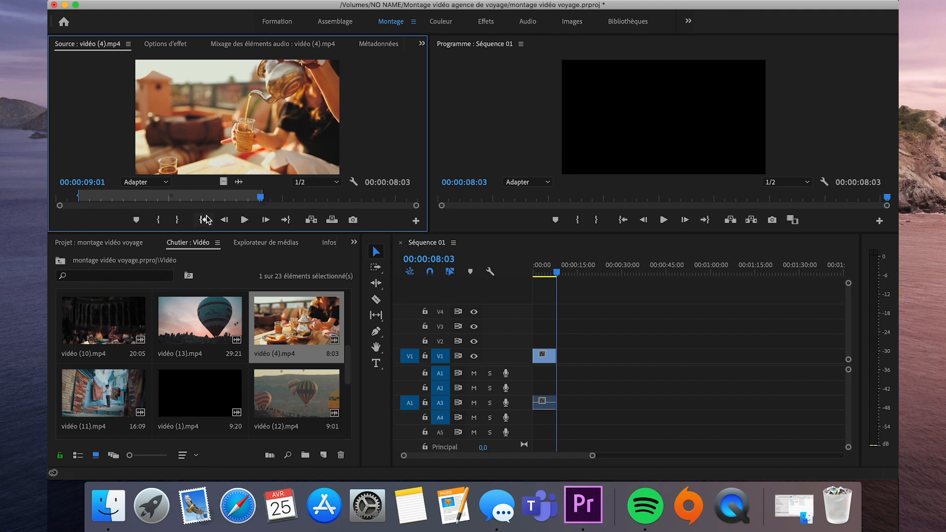
click(225, 221)
double_click(224, 221)
double_click(224, 220)
double_click(225, 220)
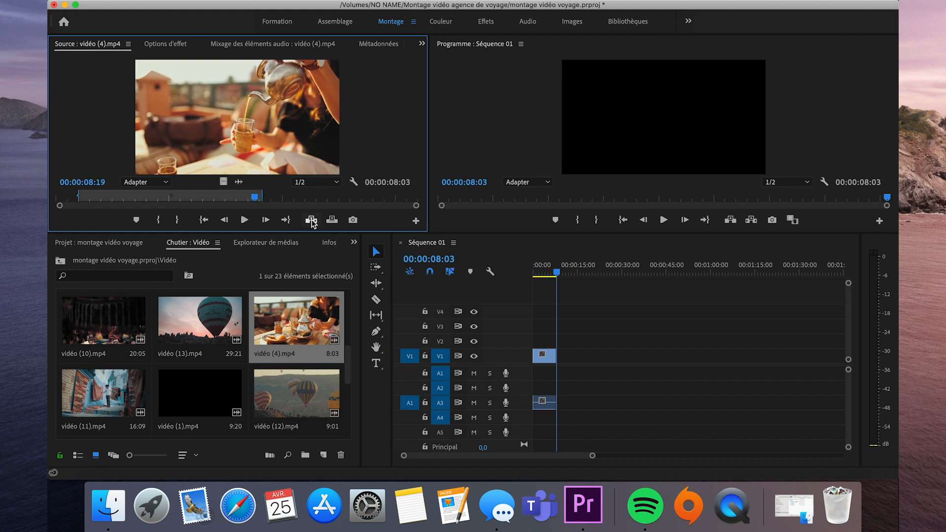
double_click(266, 220)
double_click(266, 220)
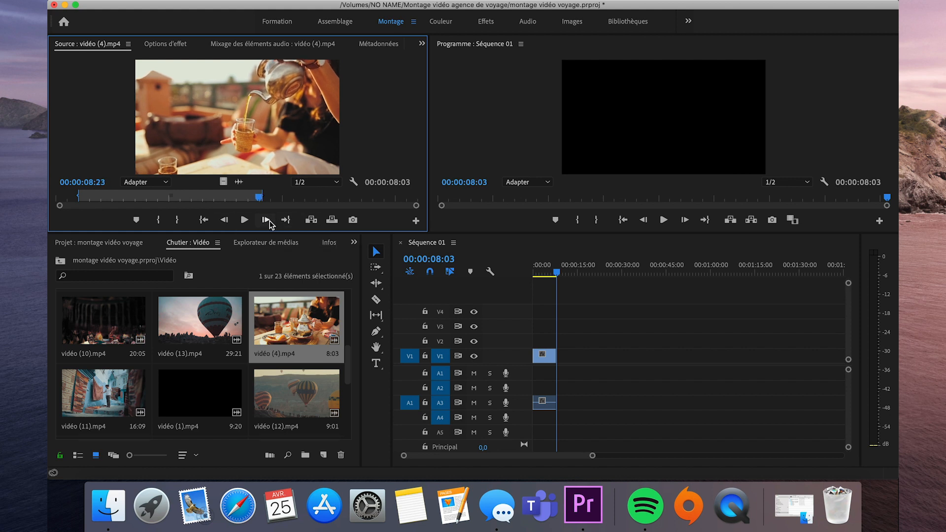
click(177, 220)
Step: Place the shortened vidéo (4).mp4 range directly after the first clip on V1 and delete it from the timeline
drag(242, 111, 569, 358)
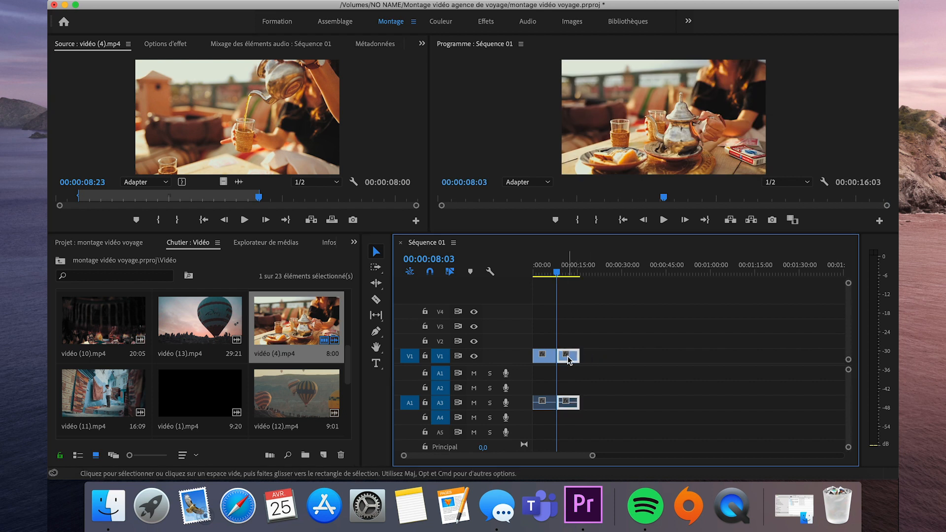
key(Delete)
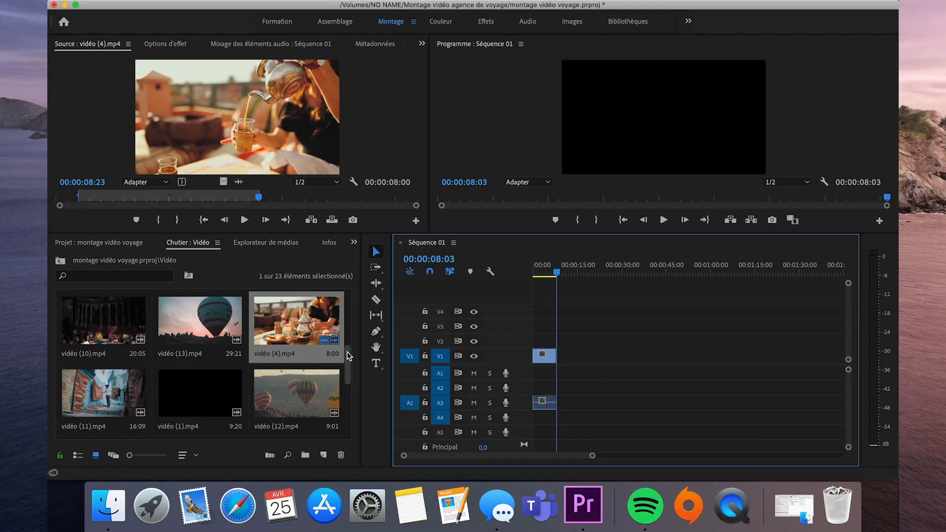
Step: Place vidéo (17).mp4 from the Vidéo bin on V1 directly after vidéo (4).mp4
scroll(349, 377, down, 5)
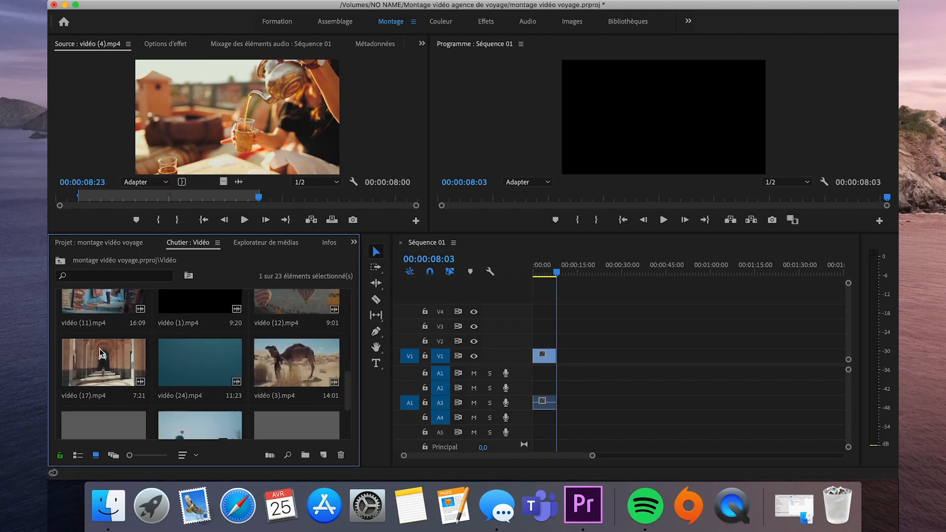
click(109, 363)
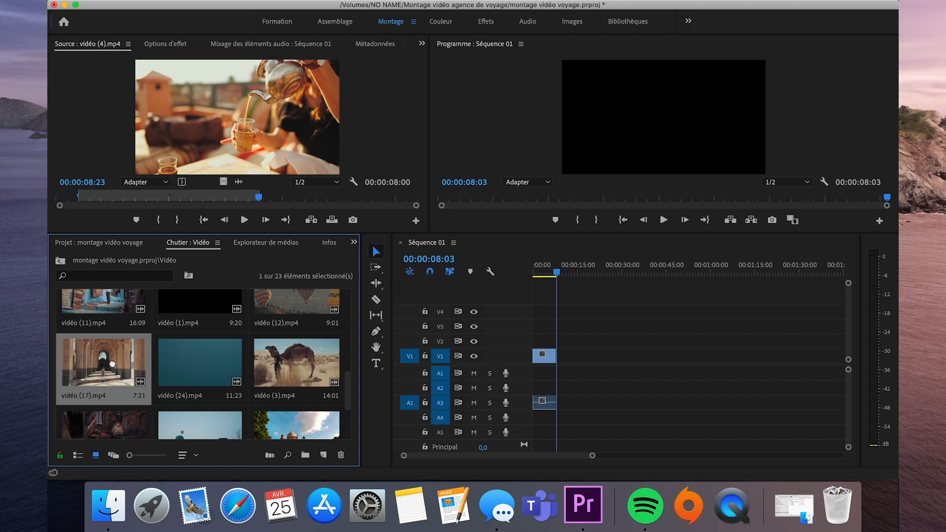
drag(112, 363, 558, 364)
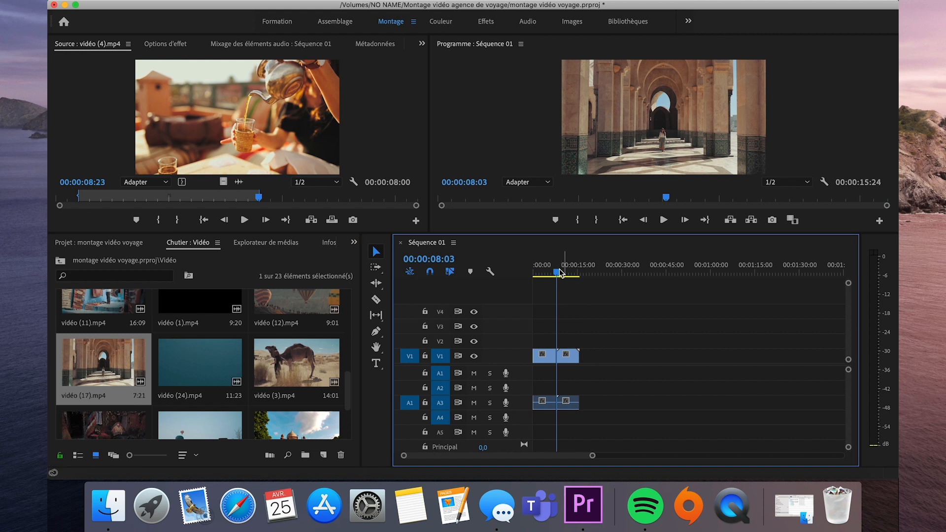
Step: Trim the end of vidéo (17).mp4 on V1 back to 00:00:14:20
drag(560, 273, 580, 276)
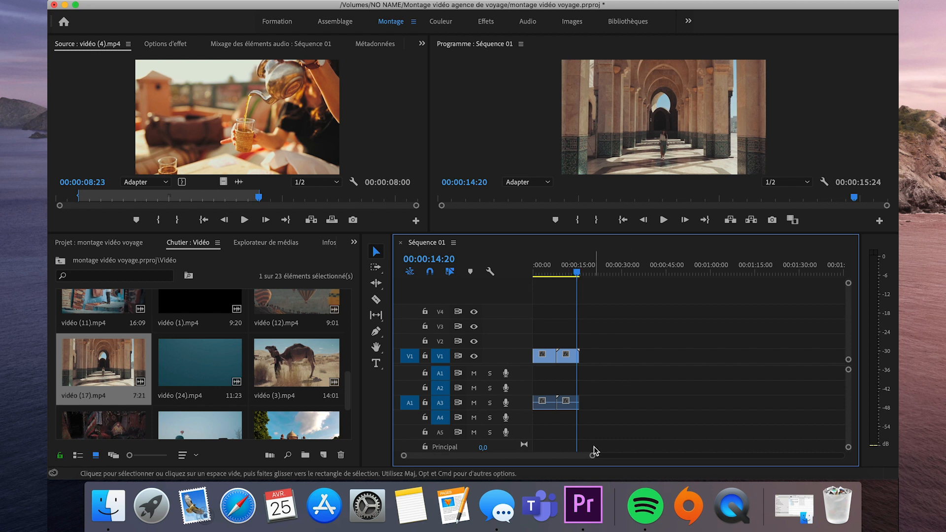
click(378, 254)
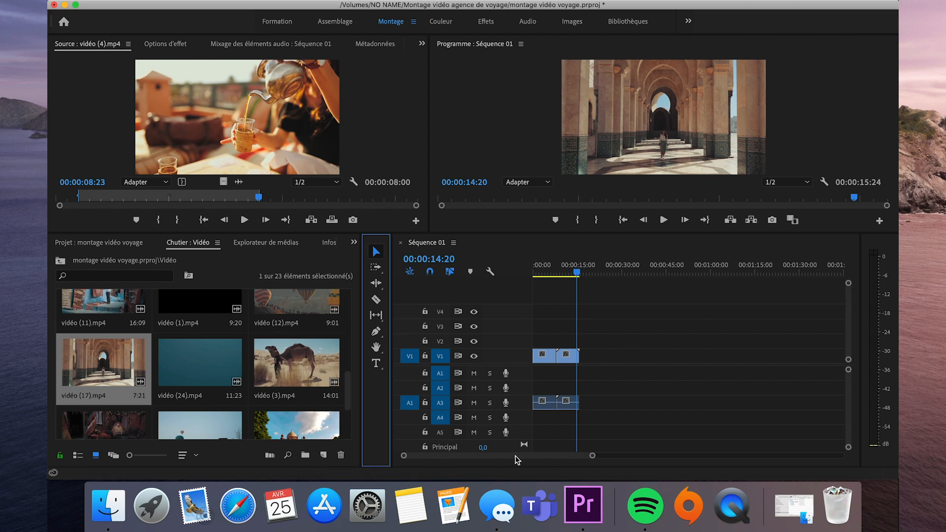
click(493, 457)
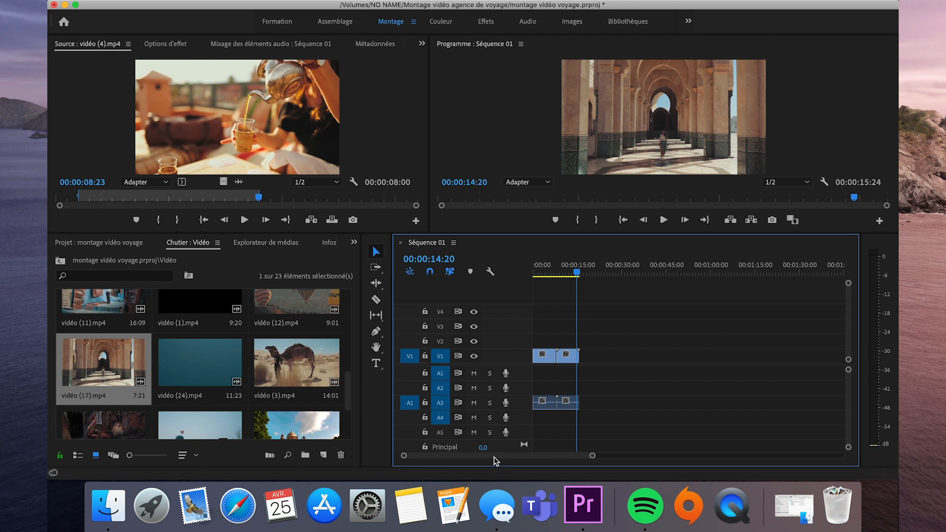
mouse_move(494, 457)
mouse_down()
mouse_move(554, 463)
mouse_move(489, 467)
mouse_up()
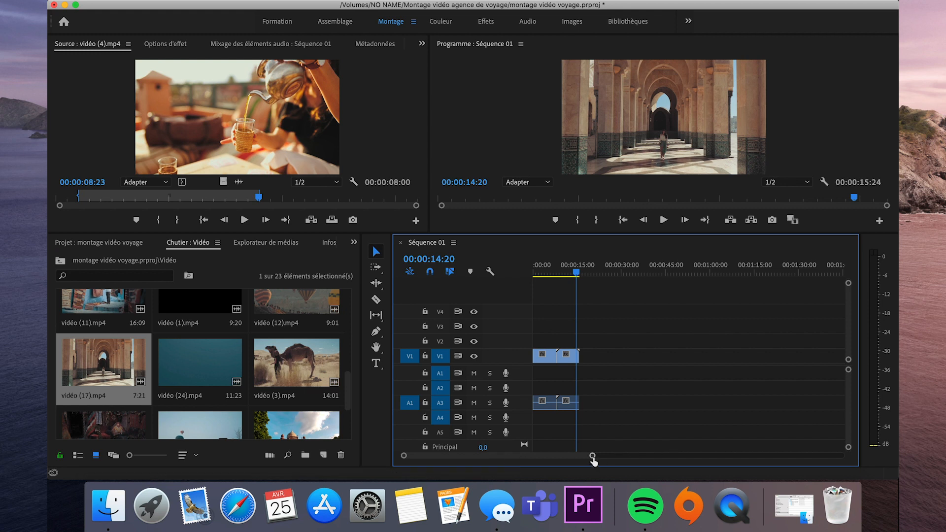
mouse_move(594, 458)
mouse_down()
mouse_move(628, 458)
mouse_move(561, 462)
mouse_move(636, 456)
mouse_move(589, 455)
mouse_up()
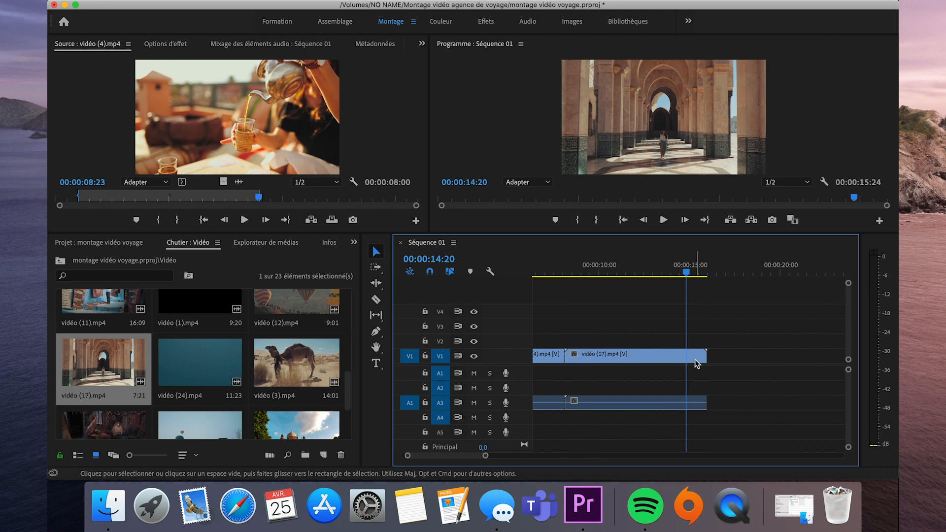
click(647, 355)
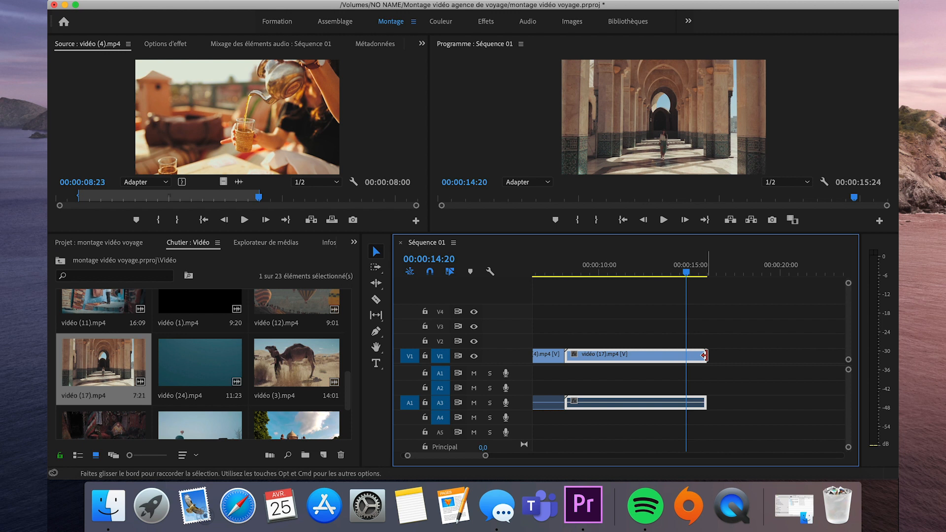
drag(705, 355, 685, 356)
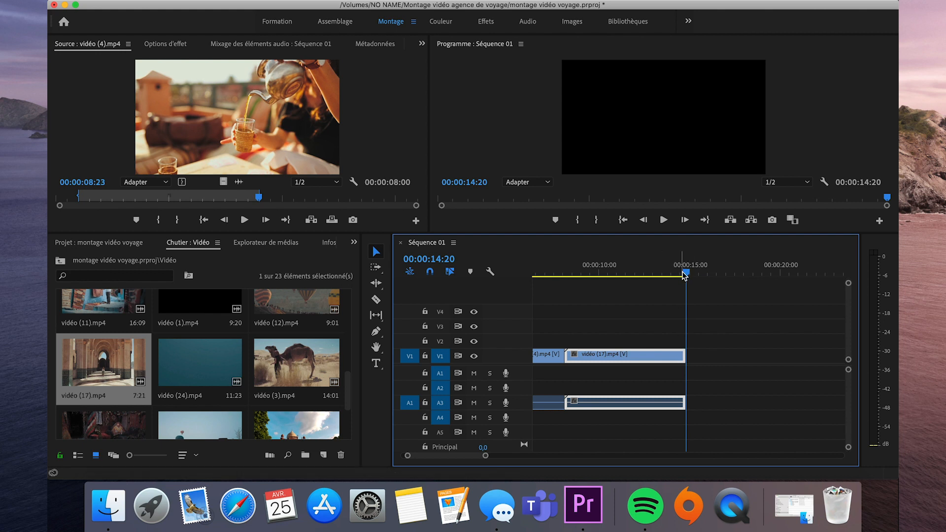
Step: Shorten the end of vidéo (17).mp4 by one more frame and set the playhead to 00:00:14:10
drag(686, 273, 672, 272)
mouse_move(684, 355)
mouse_down()
mouse_move(714, 355)
mouse_move(684, 356)
mouse_up()
mouse_move(671, 271)
mouse_down()
mouse_move(612, 272)
mouse_move(671, 272)
mouse_move(678, 285)
mouse_up()
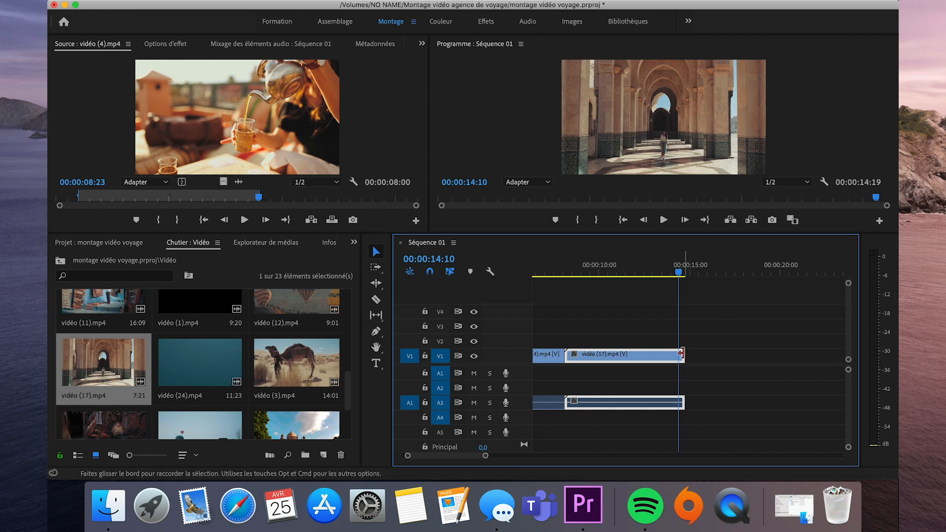
Step: Split vidéo (17).mp4 with the Razor tool at 00:00:10:07 and at two further points closer to its end
drag(679, 273, 607, 285)
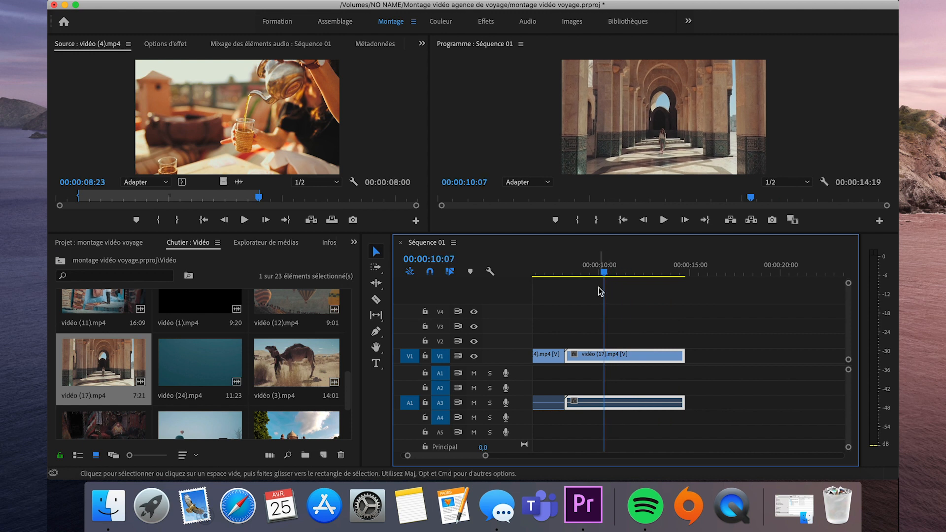
click(376, 300)
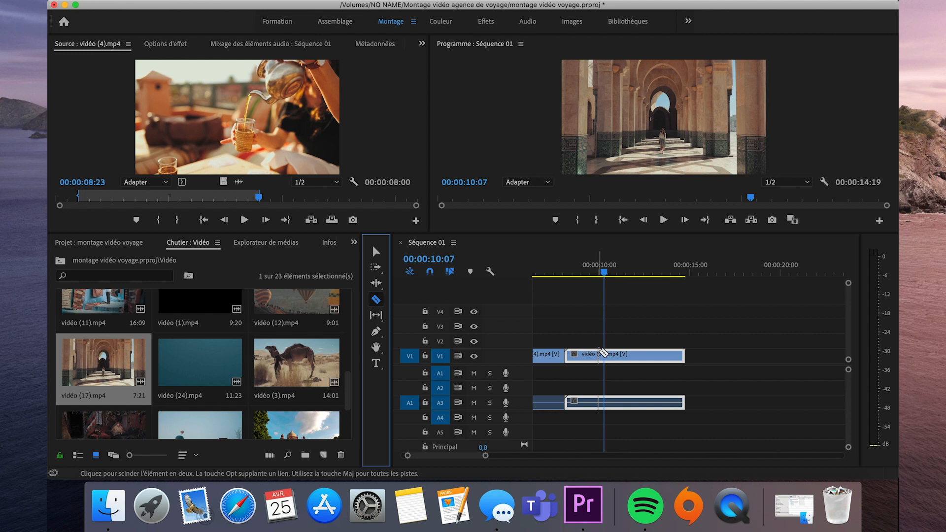
click(605, 353)
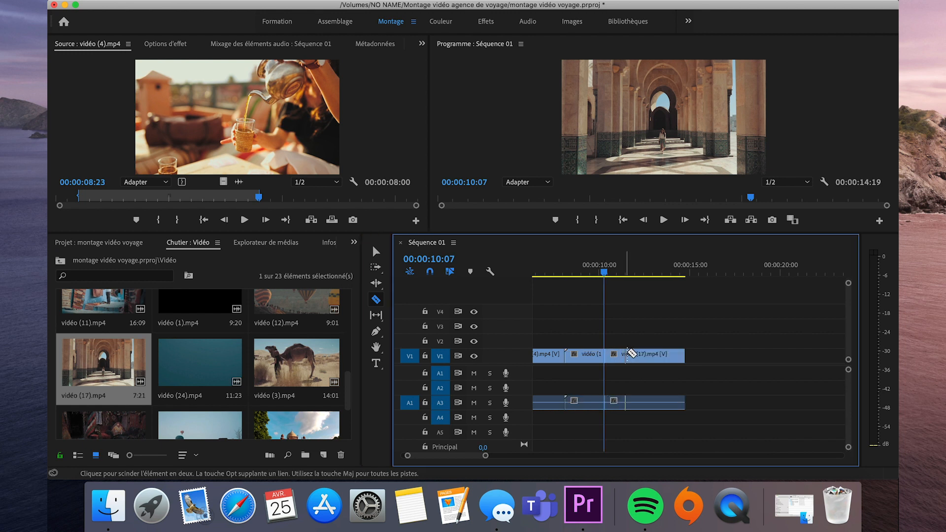
click(633, 354)
click(664, 354)
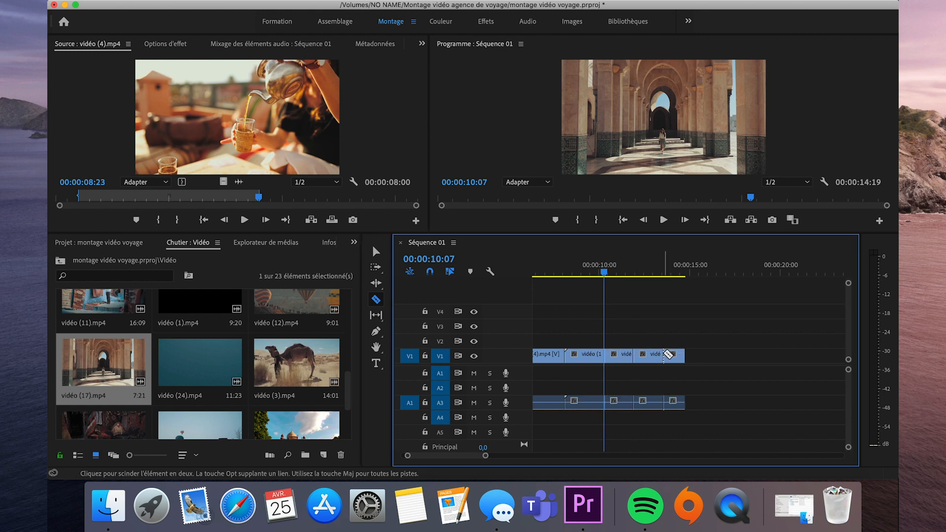
Step: Move the last two segments of vidéo (17).mp4 apart along V1 and delete the segment starting at 00:00:10:07
click(376, 251)
drag(602, 273, 625, 273)
click(658, 355)
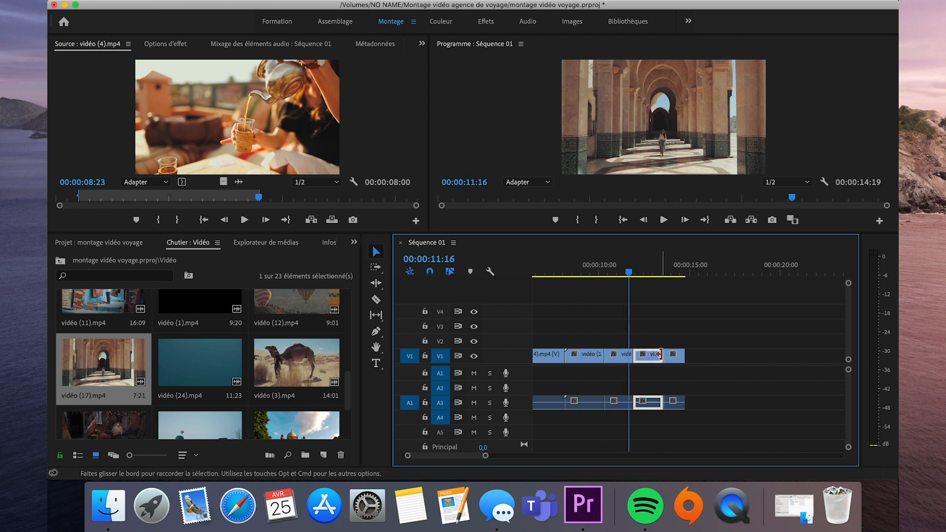
drag(675, 356, 707, 358)
click(622, 359)
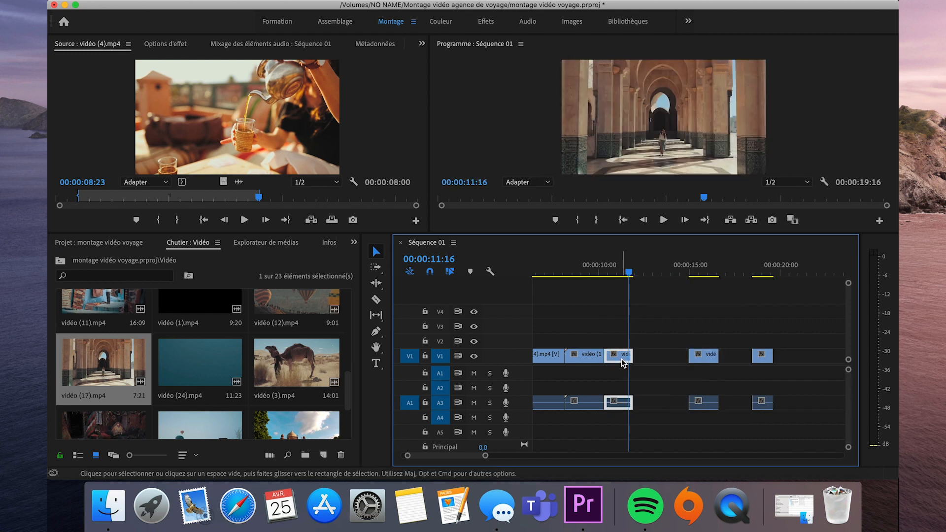
key(Delete)
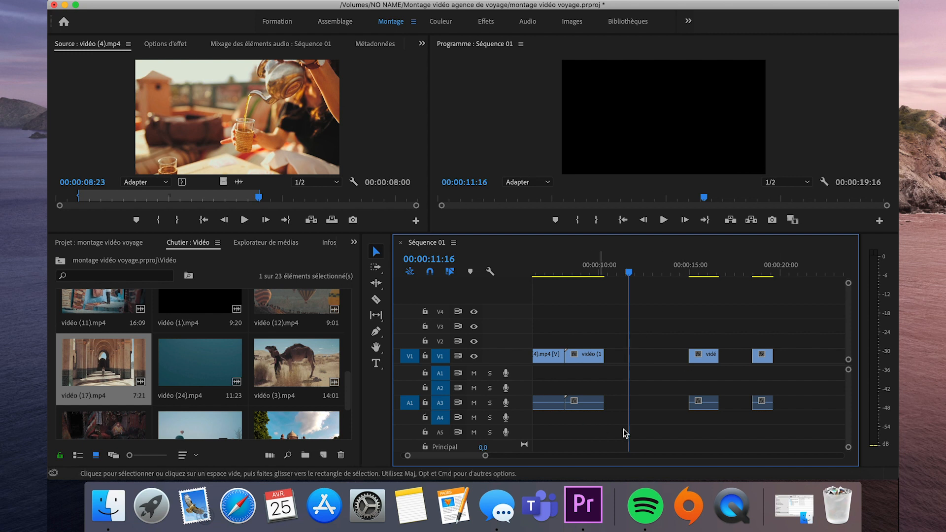
Step: Set the playhead to 00:00:08:13 and break the link between video and audio of the vidéo (17).mp4 segment right after vidéo (4).mp4
click(583, 411)
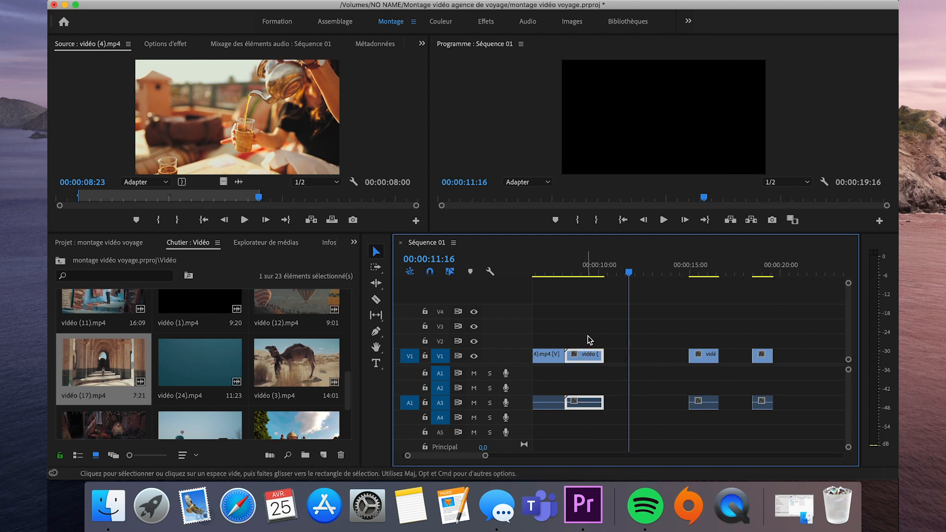
drag(626, 274, 572, 288)
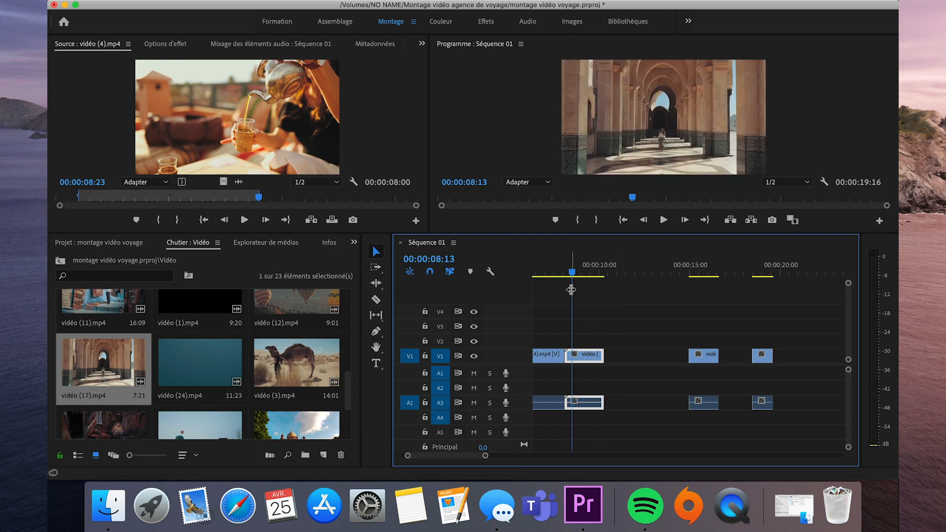
mouse_move(590, 405)
mouse_down()
mouse_move(632, 407)
mouse_move(590, 405)
mouse_up()
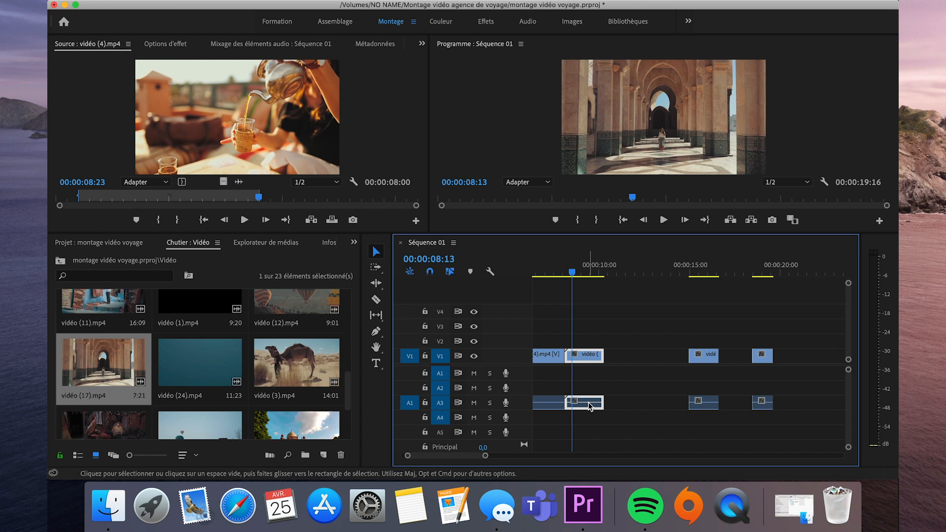
right_click(587, 357)
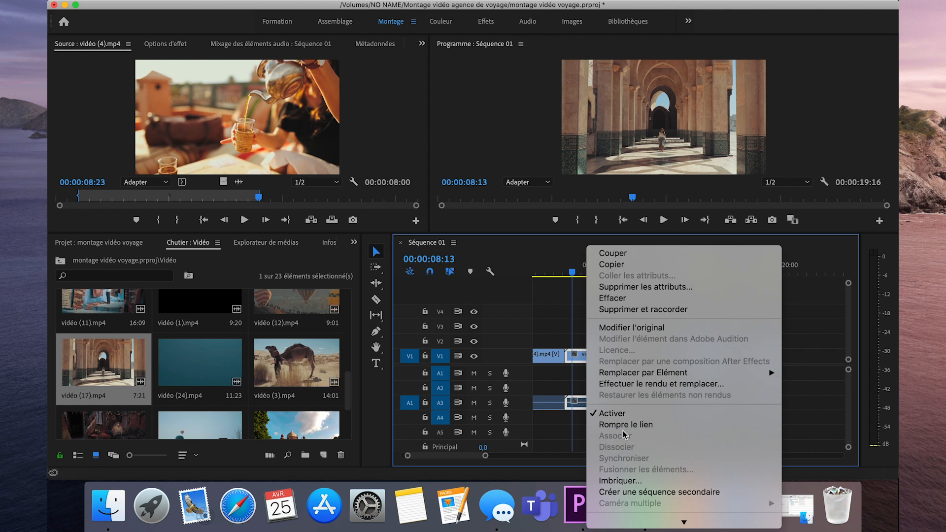
mouse_move(684, 522)
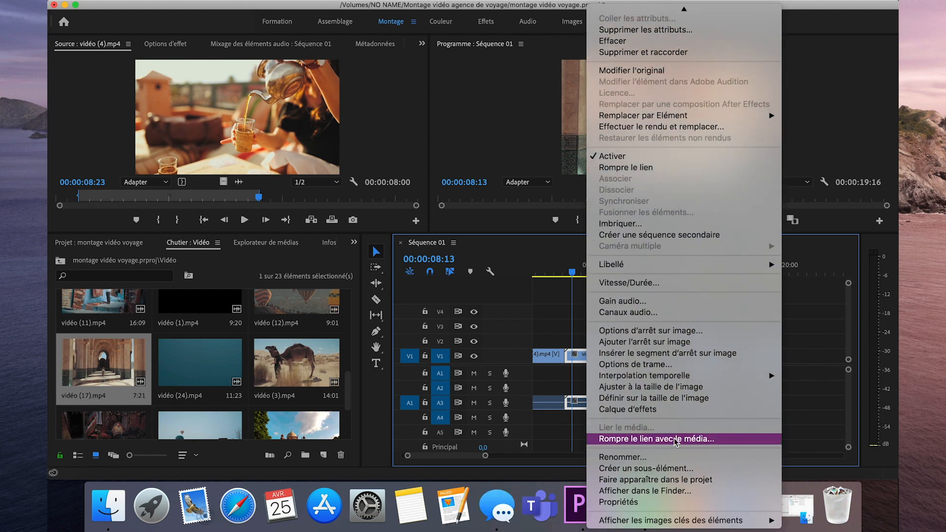
click(635, 168)
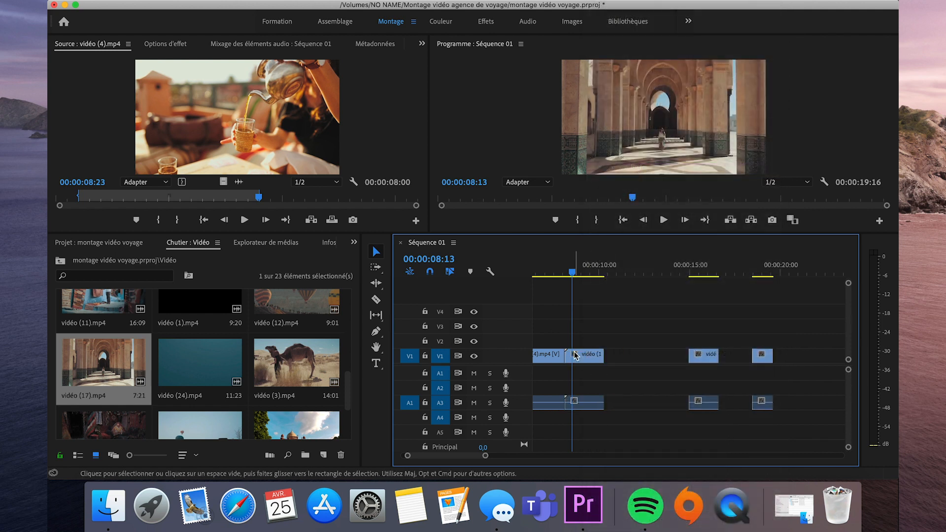
Step: Pull the unlinked audio of the first vidéo (17).mp4 segment away from its video and delete it from A3
click(594, 406)
drag(594, 406, 649, 413)
drag(587, 364, 600, 365)
click(639, 409)
key(Delete)
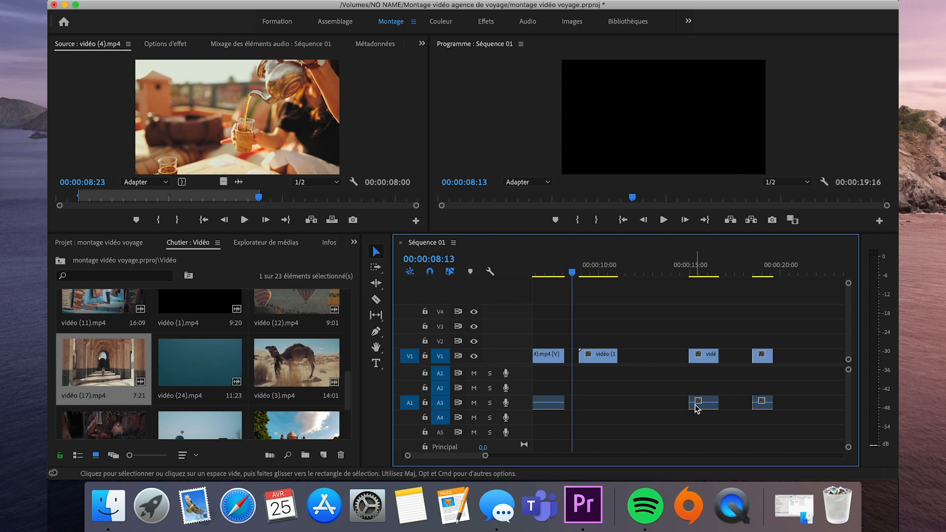
Step: Delete the audio of the middle vidéo (17).mp4 segment and slide the last two segments up against the first
click(695, 404)
key(Delete)
drag(712, 351, 639, 356)
drag(762, 355, 661, 359)
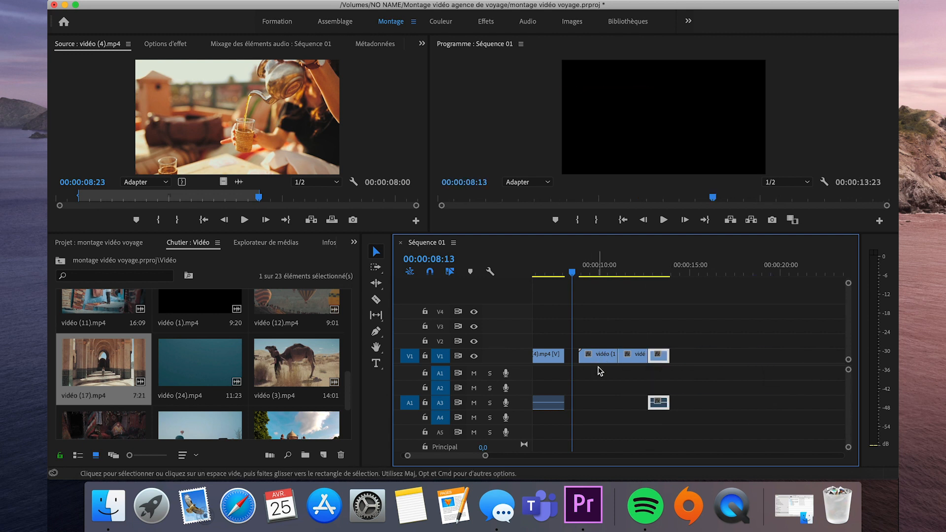
Step: Delete the last two vidéo (17).mp4 segments and close the gap between vidéo (4).mp4 and the remaining segment
drag(704, 428, 640, 349)
key(Delete)
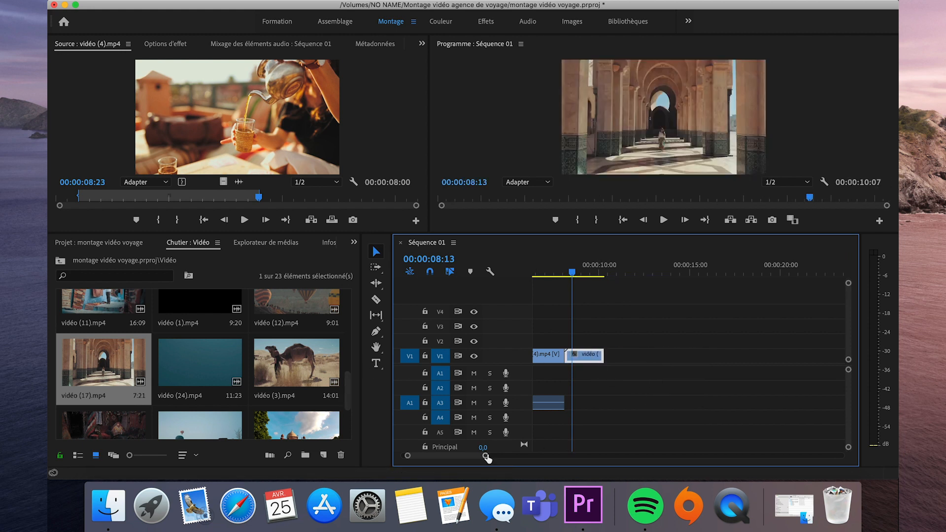
drag(485, 456, 483, 456)
key(Home)
Step: Move vidéo (4).mp4 later on V1 to about 12 seconds and place vidéo (17).mp4 at the start of the sequence
mouse_move(348, 389)
mouse_down()
mouse_move(348, 352)
mouse_move(347, 394)
mouse_up()
double_click(113, 373)
click(617, 273)
drag(611, 356, 823, 355)
drag(692, 355, 551, 356)
mouse_move(552, 273)
mouse_down()
mouse_move(527, 271)
mouse_move(551, 277)
mouse_up()
Step: Move vidéo (17).mp4 up to V3, and place vidéo (1).mp4 at the start of V1 trimmed to about 7 seconds
mouse_move(347, 377)
mouse_down()
mouse_move(347, 362)
mouse_move(336, 418)
mouse_move(347, 340)
mouse_move(346, 415)
mouse_move(351, 362)
mouse_up()
click(200, 345)
double_click(177, 342)
double_click(120, 406)
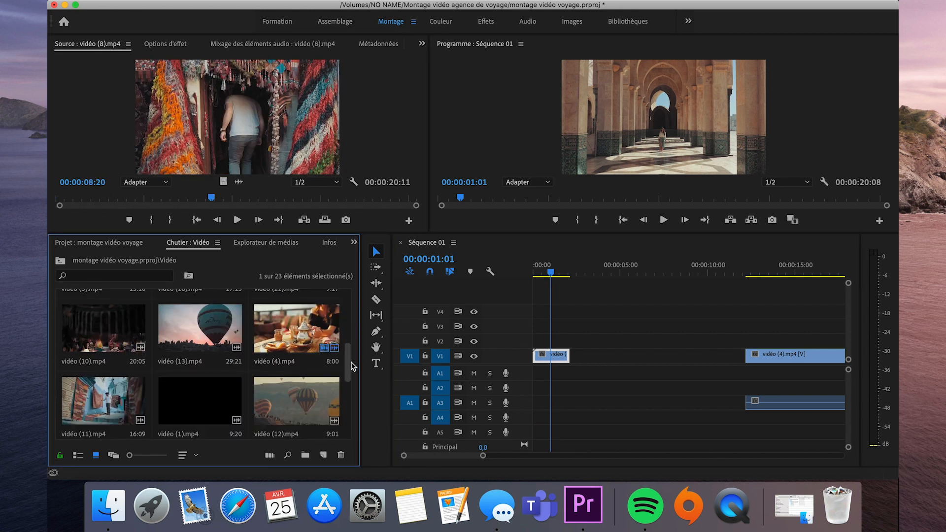
double_click(200, 402)
drag(200, 401, 574, 356)
right_click(665, 356)
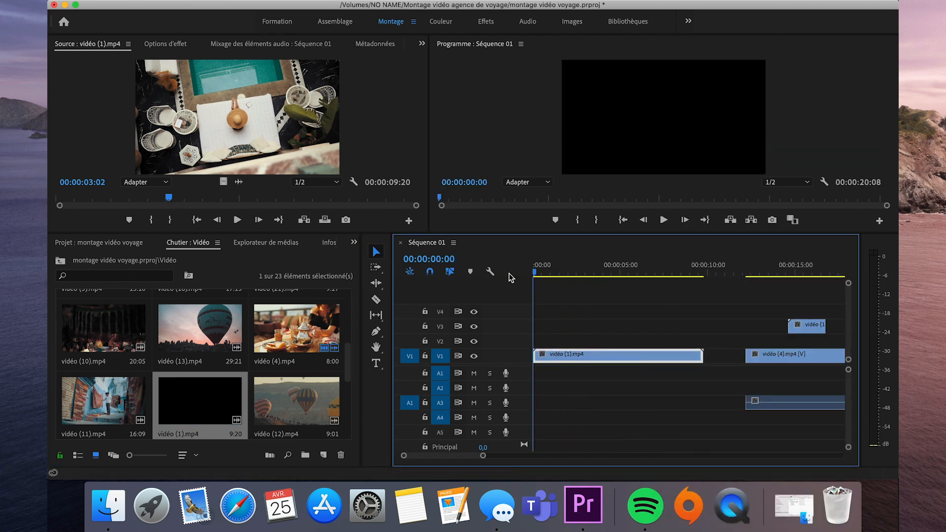
drag(534, 272, 661, 272)
drag(702, 356, 661, 357)
Step: Mark a 4:22 excerpt of vidéo (18).mp4 ending at 00:00:11:05 and insert it directly after vidéo (1).mp4
drag(348, 362, 347, 335)
double_click(200, 364)
drag(59, 197, 286, 198)
key(i)
key(o)
key(comma)
Step: Bring vidéo (17).mp4 down from V3 to V1 directly after vidéo (18).mp4 and place vidéo (4).mp4 right behind it
drag(480, 455, 499, 455)
drag(760, 357, 701, 356)
drag(679, 272, 773, 272)
drag(713, 355, 827, 354)
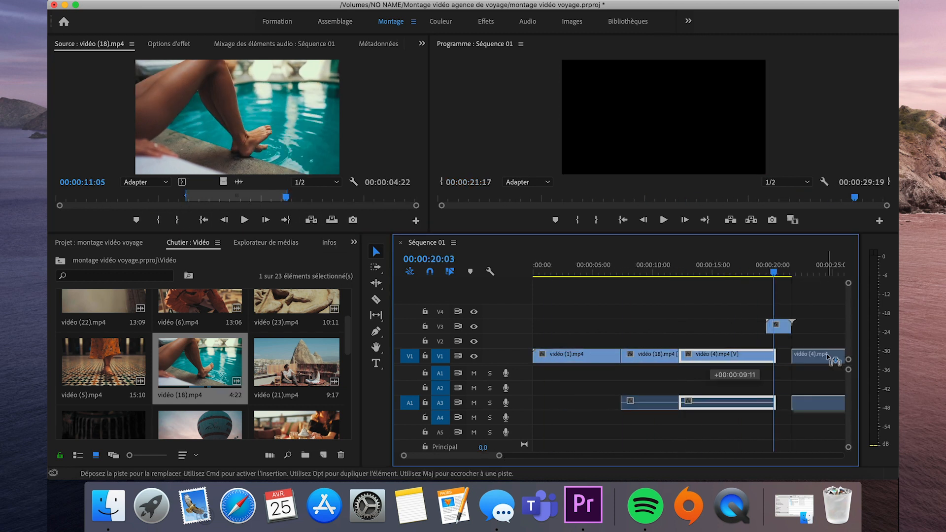
drag(784, 327, 696, 356)
drag(813, 355, 727, 355)
drag(680, 274, 725, 277)
Step: Move vidéo (4).mp4 further along V1 and place vidéo (21).mp4 directly after vidéo (17).mp4
drag(499, 455, 616, 456)
drag(631, 356, 708, 356)
drag(297, 365, 612, 357)
Step: Split vidéo (21).mp4 with the Razor tool at 00:00:17:01 and delete the part after the cut
drag(619, 273, 626, 290)
click(379, 301)
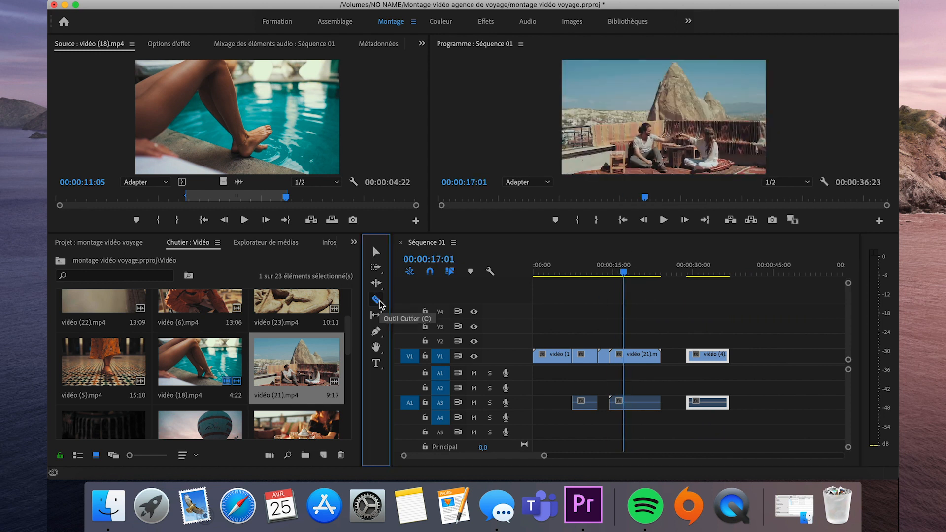
click(623, 356)
click(376, 252)
click(644, 361)
key(Delete)
Step: Swap the order of vidéo (21).mp4 and vidéo (4).mp4 on V1, cutting off the end of vidéo (4).mp4 with the Razor tool
drag(614, 356, 746, 357)
drag(707, 356, 630, 356)
drag(626, 274, 639, 275)
click(378, 301)
key(v)
drag(747, 356, 645, 357)
drag(650, 275, 651, 277)
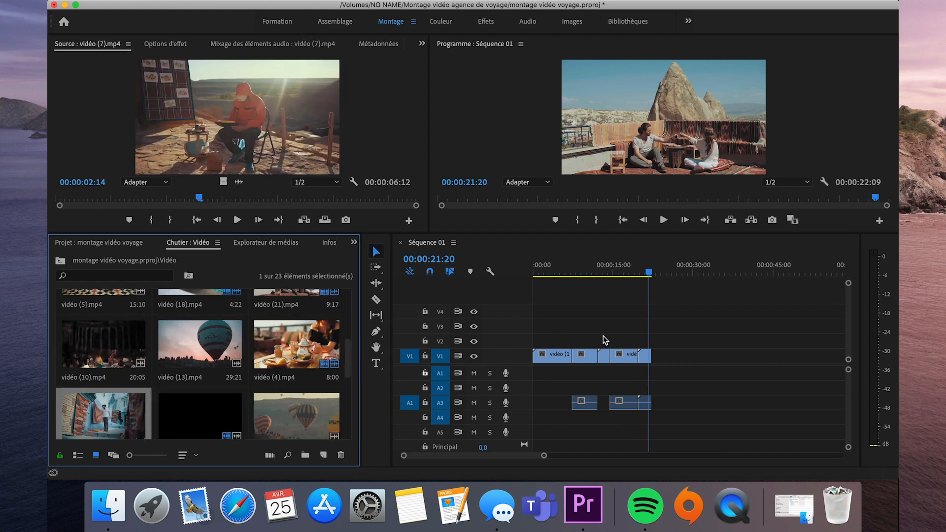
Step: Select vidéo (4).mp4 and vidéo (21).mp4 and move them together further along V1 to make room after vidéo (17).mp4
drag(613, 274, 604, 274)
drag(667, 332, 627, 426)
drag(630, 357, 695, 356)
Step: Mark in and out points on vidéo (11).mp4 and insert the excerpt into the sequence after vidéo (17).mp4
double_click(103, 416)
drag(256, 198, 296, 201)
key(i)
key(o)
drag(604, 273, 626, 275)
click(311, 220)
Step: Mark a 7:11 excerpt of vidéo (8).mp4 and insert it directly after vidéo (11).mp4 in the sequence
drag(347, 355, 347, 406)
double_click(107, 420)
click(153, 199)
click(151, 220)
drag(153, 198, 283, 199)
click(171, 220)
drag(626, 274, 638, 273)
click(307, 220)
Step: Mark a 6:03 excerpt of vidéo (9).mp4 ending at 00:00:10:10 and insert it directly after vidéo (8).mp4
double_click(105, 367)
drag(170, 199, 132, 200)
click(150, 219)
click(157, 220)
drag(132, 199, 240, 200)
click(176, 220)
click(311, 220)
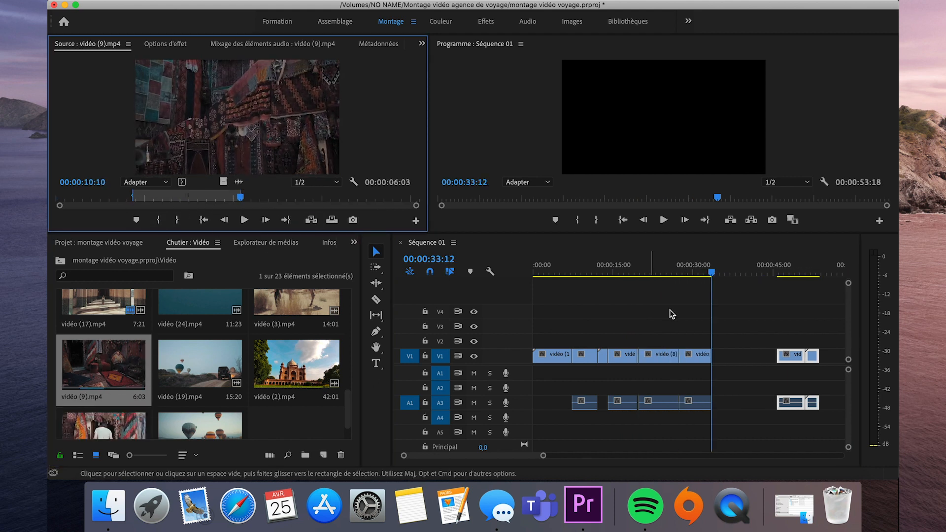
Step: Move vidéo (4).mp4 and vidéo (21).mp4 together back against the end of vidéo (9).mp4 on V1
drag(711, 273, 703, 274)
drag(792, 355, 726, 355)
drag(717, 274, 692, 296)
Step: Unlink the sequence clips from their audio and delete all the audio segments on A3
right_click(748, 353)
click(591, 185)
click(746, 404)
drag(762, 414, 564, 389)
right_click(594, 402)
Step: Place vidéo (14).mp4 at the end of V1, unlink its audio and delete that audio
drag(200, 426, 679, 353)
drag(648, 272, 693, 272)
right_click(689, 355)
click(729, 512)
click(699, 431)
click(675, 404)
key(Delete)
Step: Ripple delete the gap between vidéo (21).mp4 and vidéo (14).mp4 on V1 and set the playhead to 00:00:45:10
drag(347, 408, 347, 415)
click(678, 274)
drag(679, 276, 662, 285)
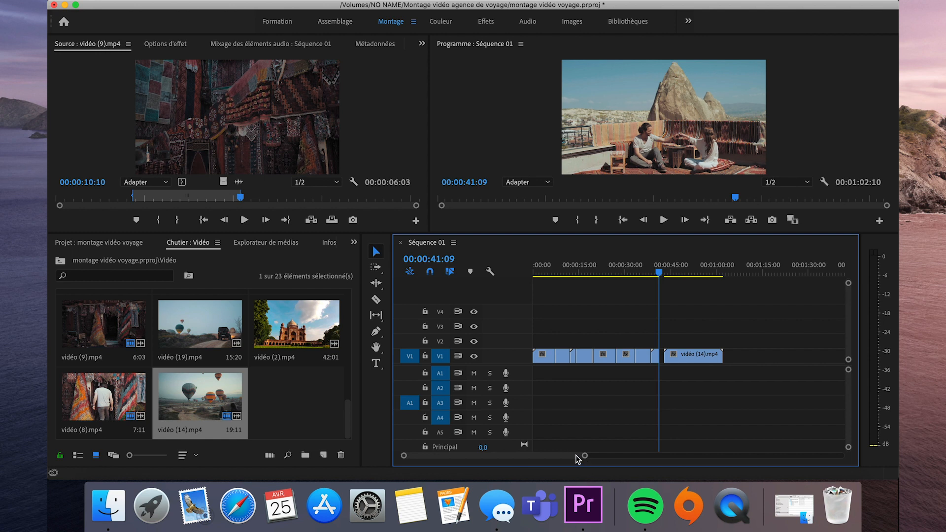
drag(585, 458, 525, 459)
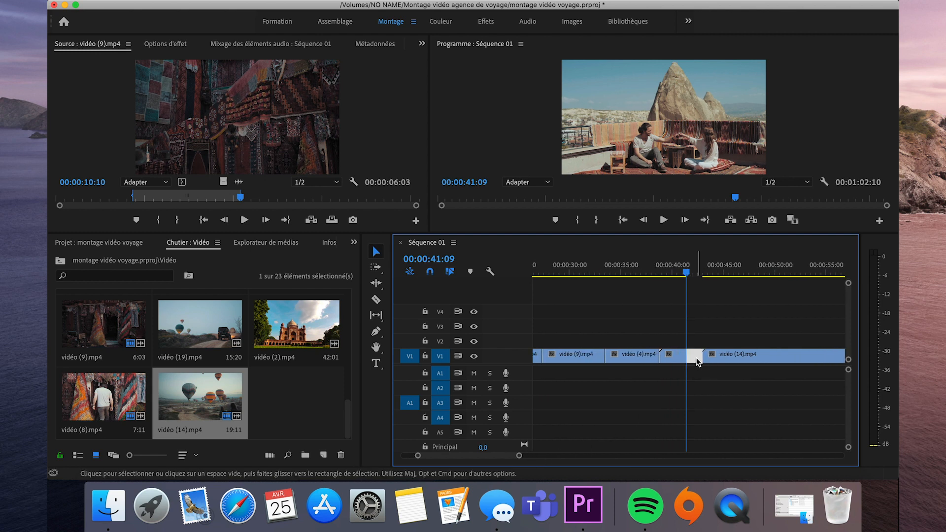
right_click(697, 361)
click(732, 371)
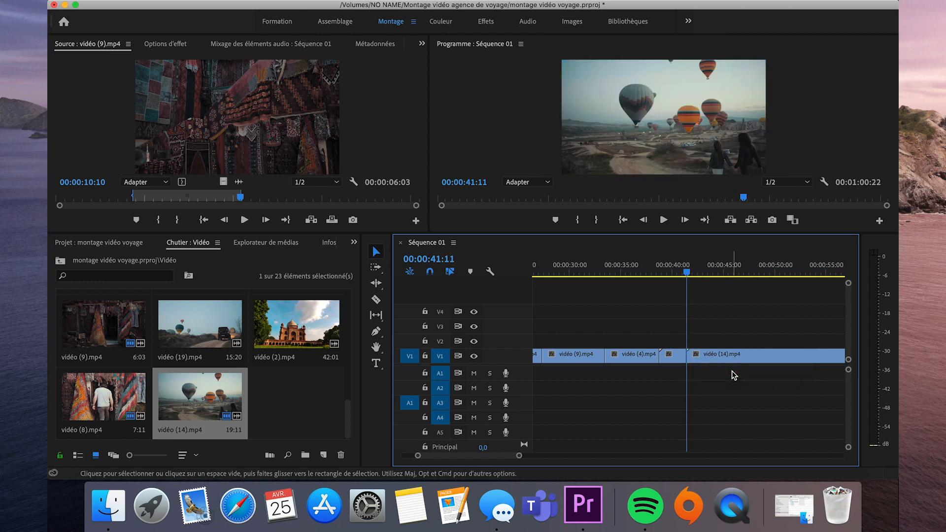
drag(686, 275, 695, 275)
drag(519, 456, 569, 456)
click(680, 271)
drag(586, 286, 698, 315)
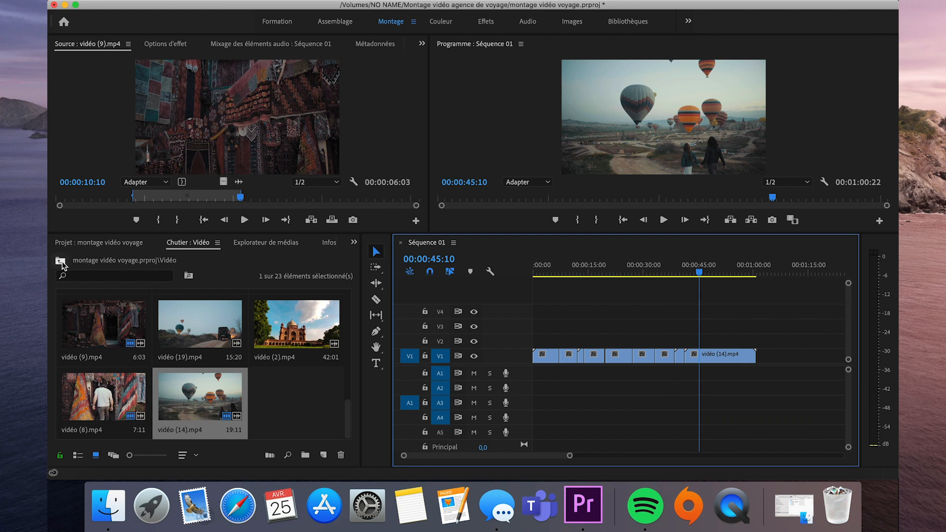
Step: Place the 1:52 musique-libre track from the Sons bin at the start of A1 and trim its end to match the video
click(60, 262)
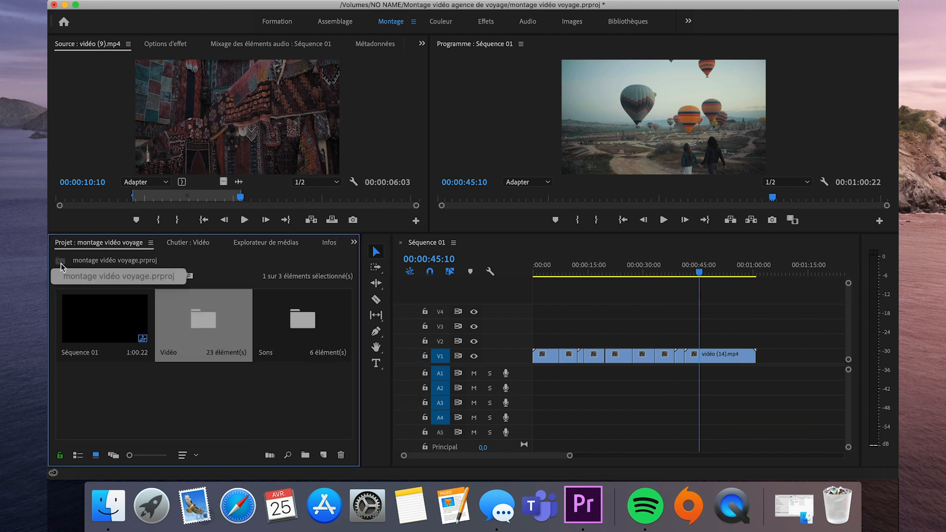
double_click(306, 323)
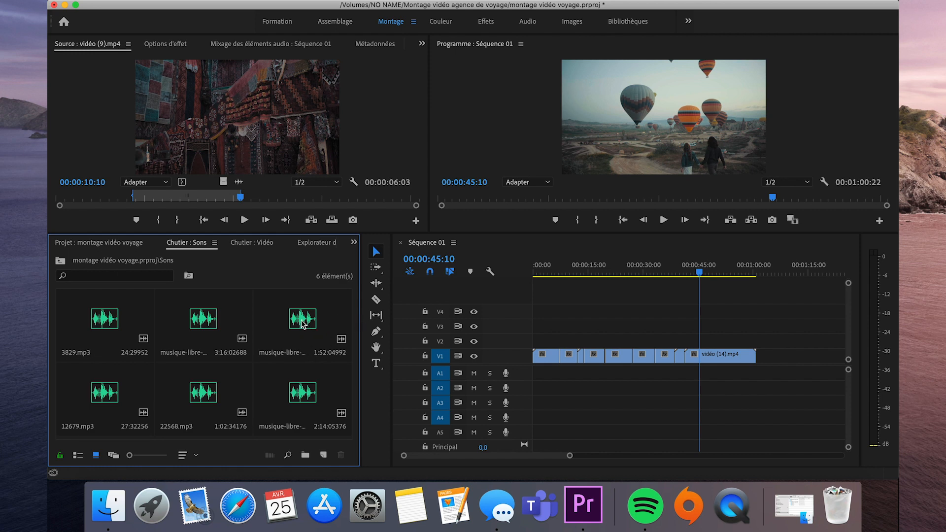
click(304, 324)
drag(535, 389, 531, 373)
drag(569, 455, 657, 455)
drag(690, 372, 618, 373)
Step: Place the sound 12679.mp3 on A2 beneath the music and shorten its end
click(242, 338)
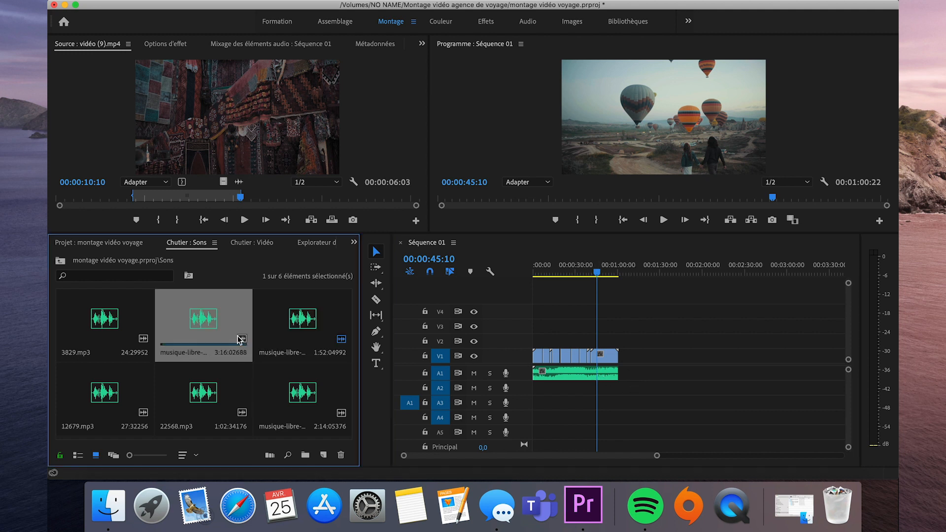
click(120, 412)
drag(149, 400, 586, 390)
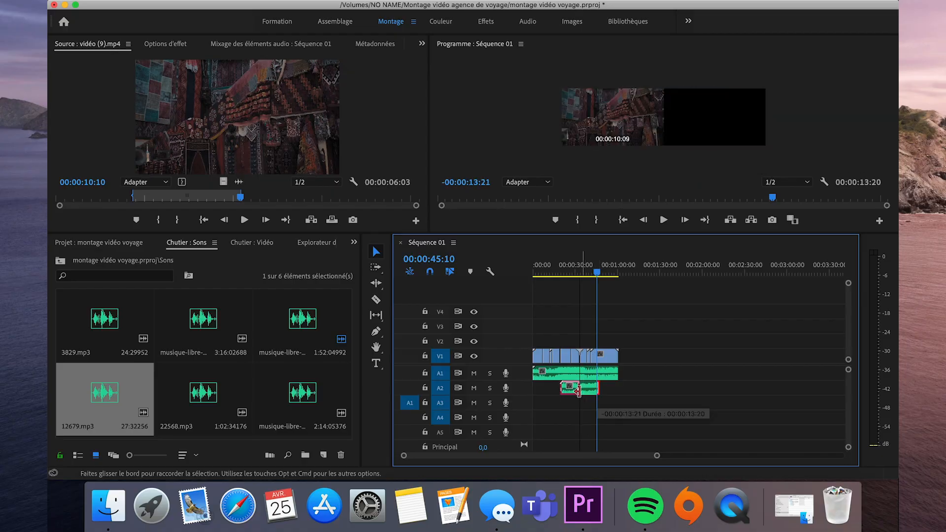